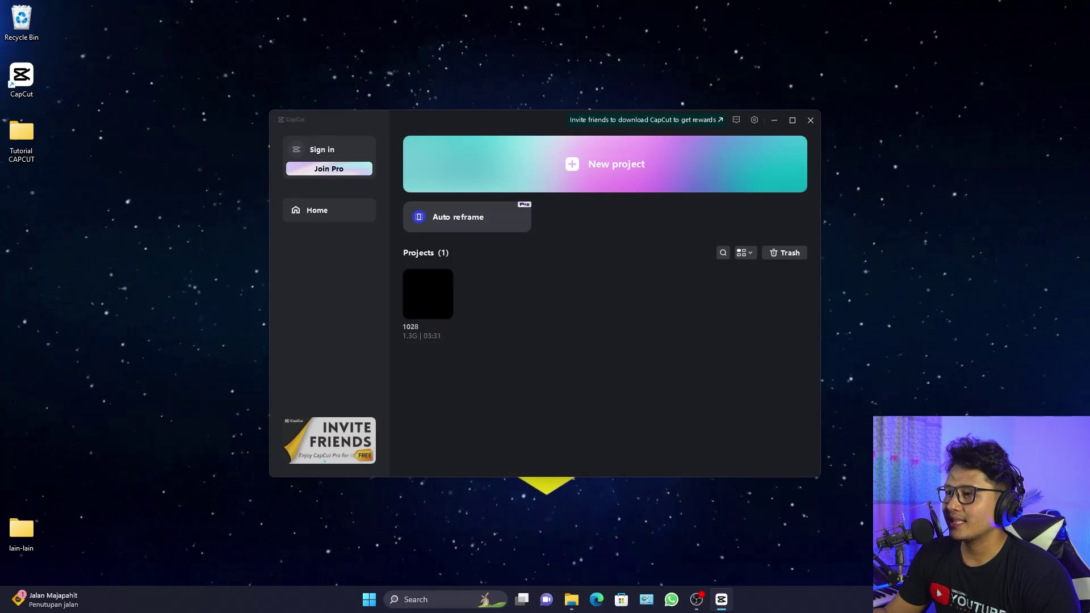
Create a new project and import the video "Cover All i Ask beauty.mp4" from the open Tutorial CAPCUT folder
click(605, 162)
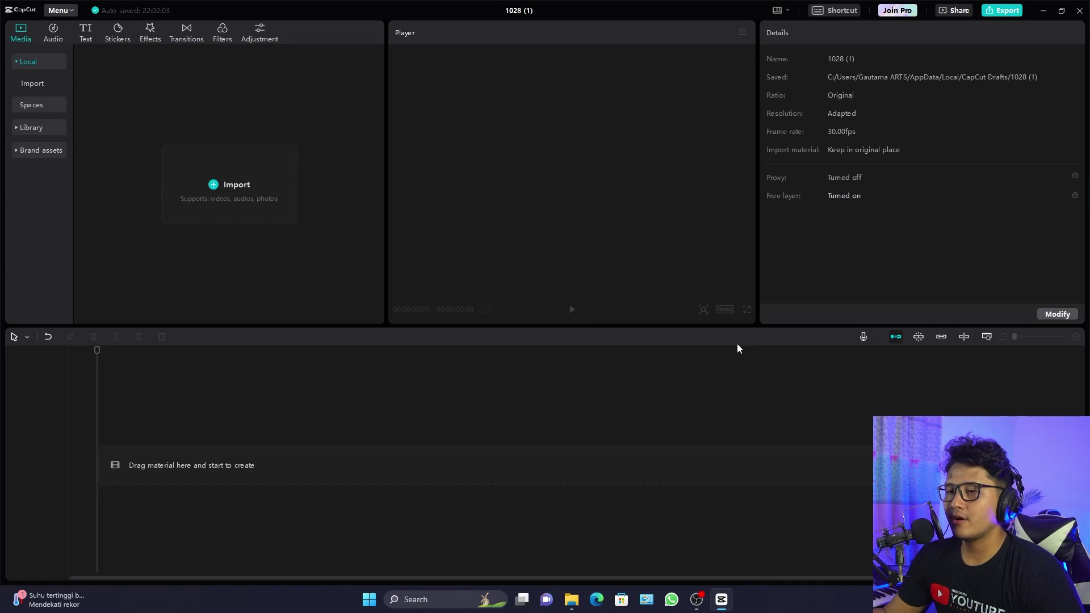
mouse_move(569, 610)
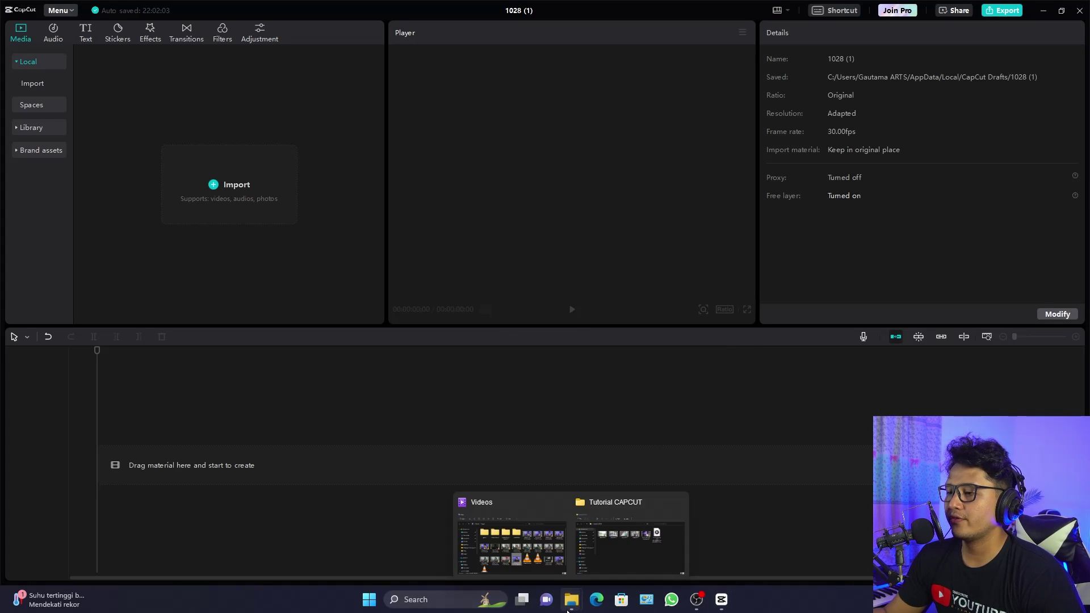
click(635, 550)
drag(759, 238, 202, 129)
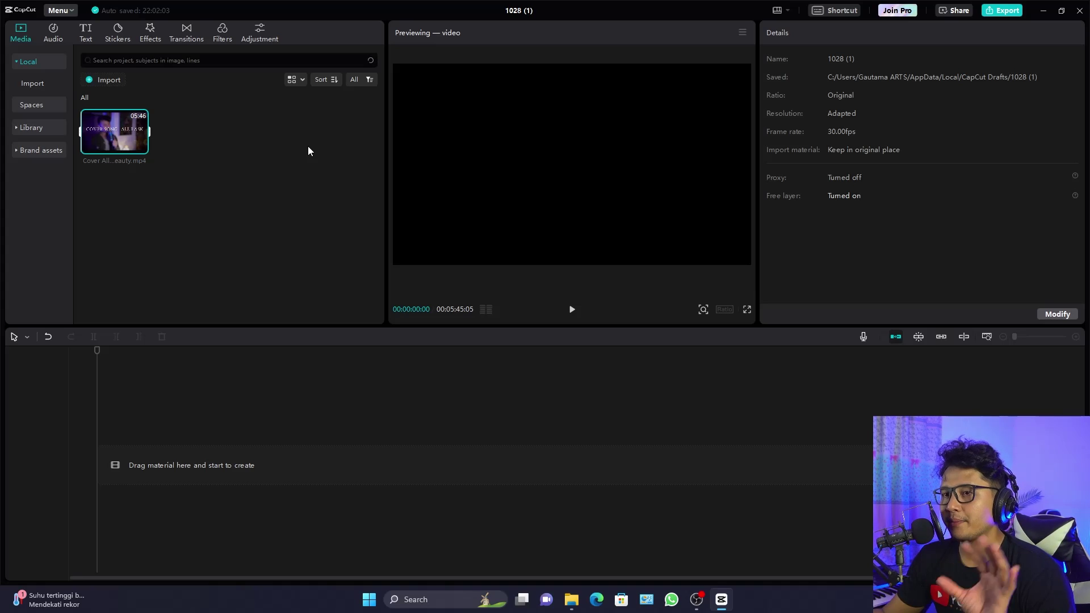
Add the imported video to the timeline and trim off about its first 20 seconds
drag(111, 132, 101, 445)
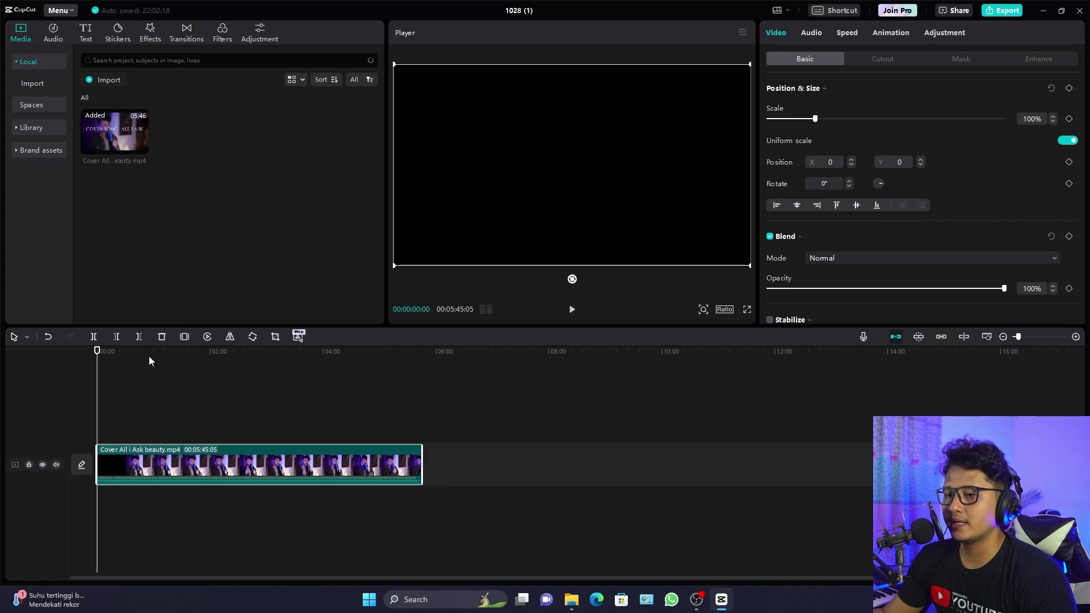
click(117, 351)
scroll(129, 390, up, 4)
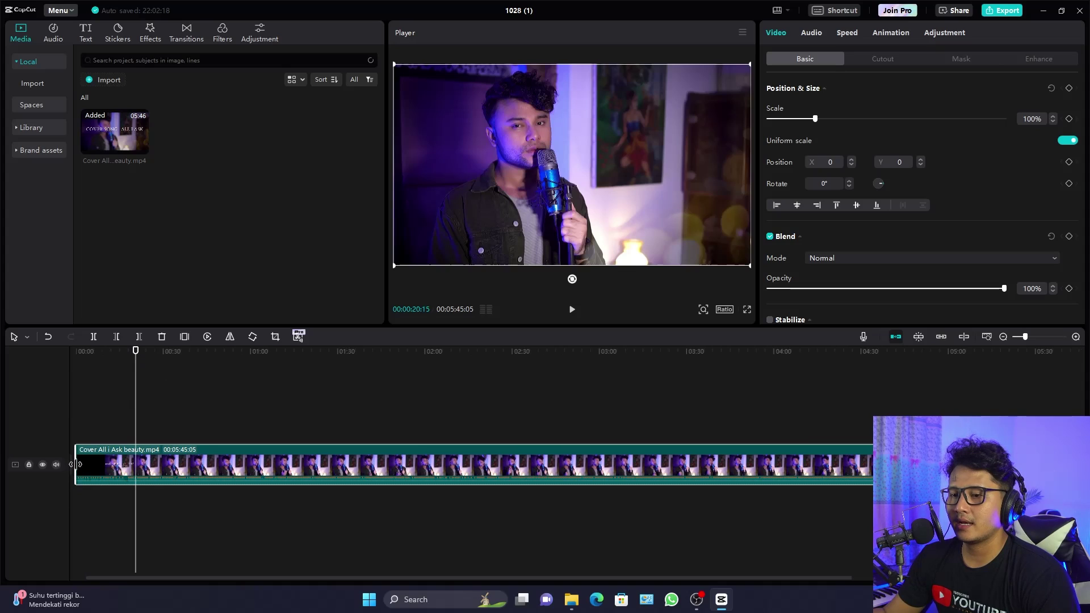
drag(75, 465, 131, 464)
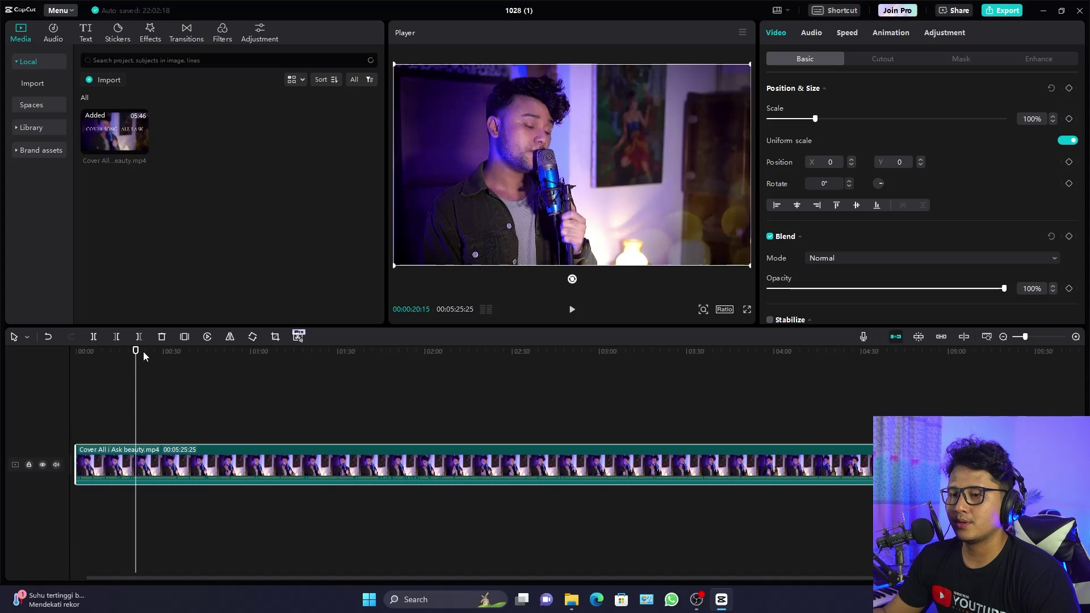
Mute the video track and preview the trimmed clip from its start
click(84, 353)
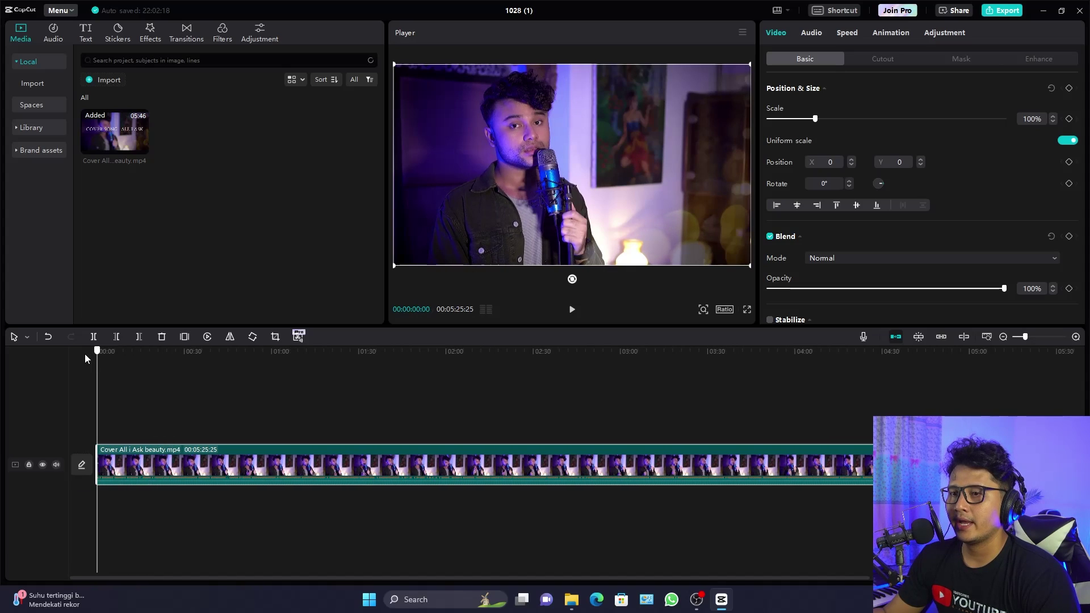
click(58, 465)
key(space)
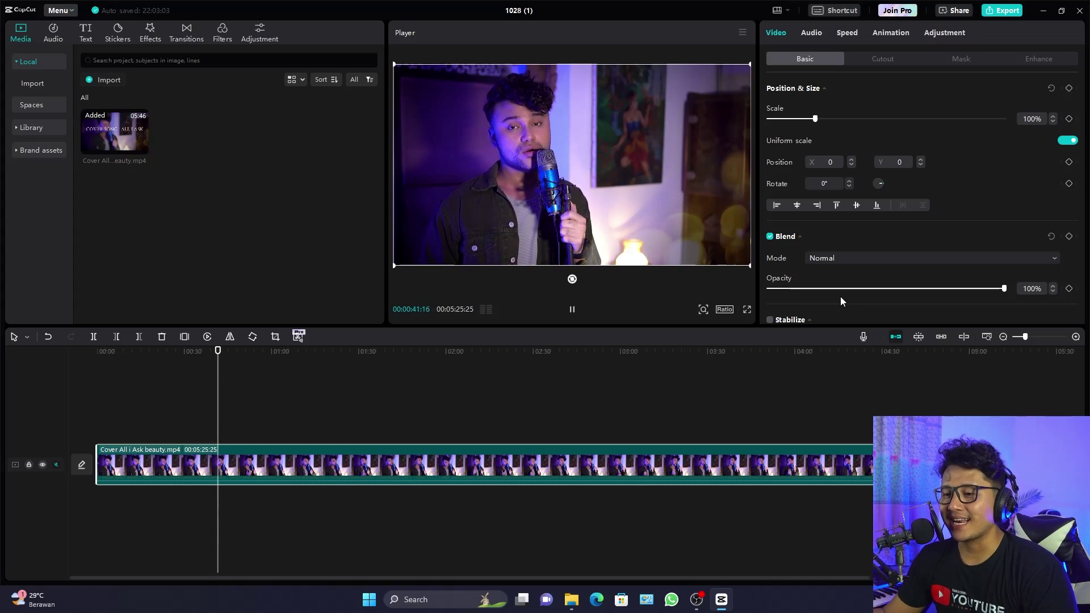
click(117, 352)
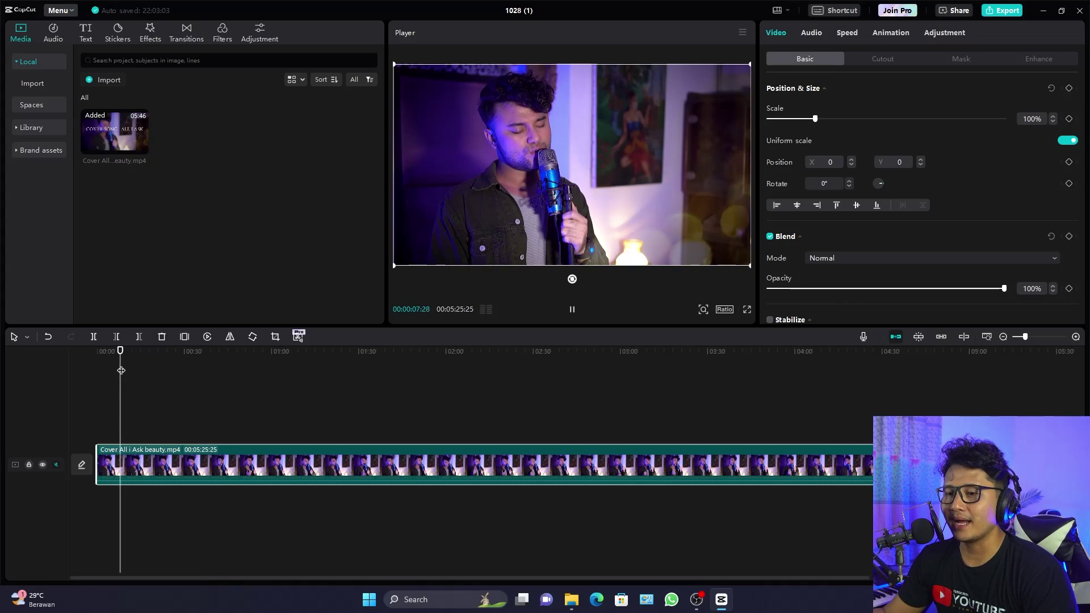
drag(122, 353, 125, 355)
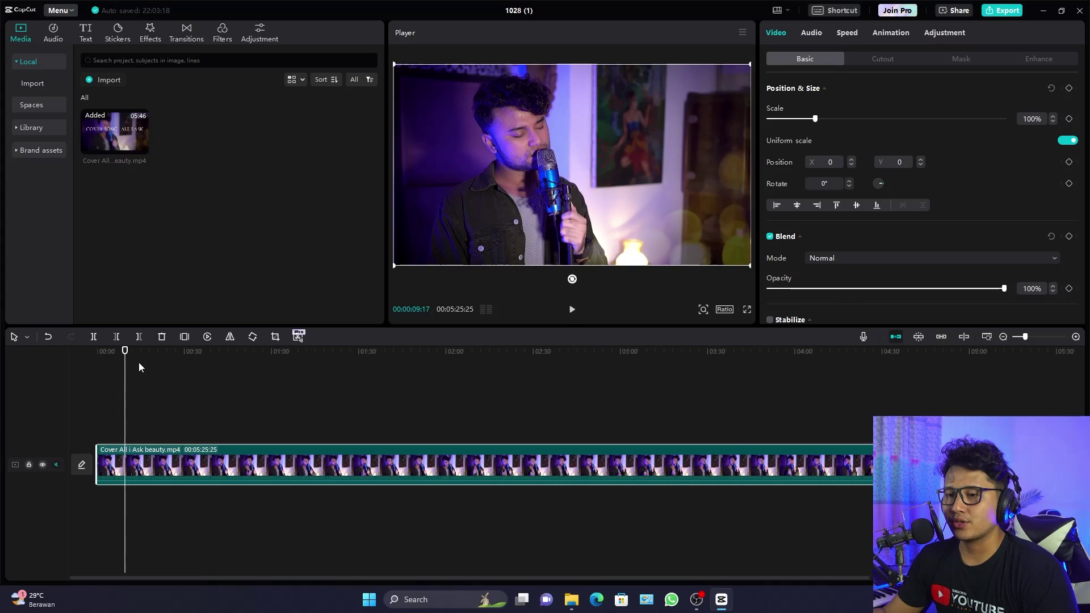
Extend the first clip to about 10 seconds and place the playhead at 00:00:03:14
scroll(112, 401, up, 3)
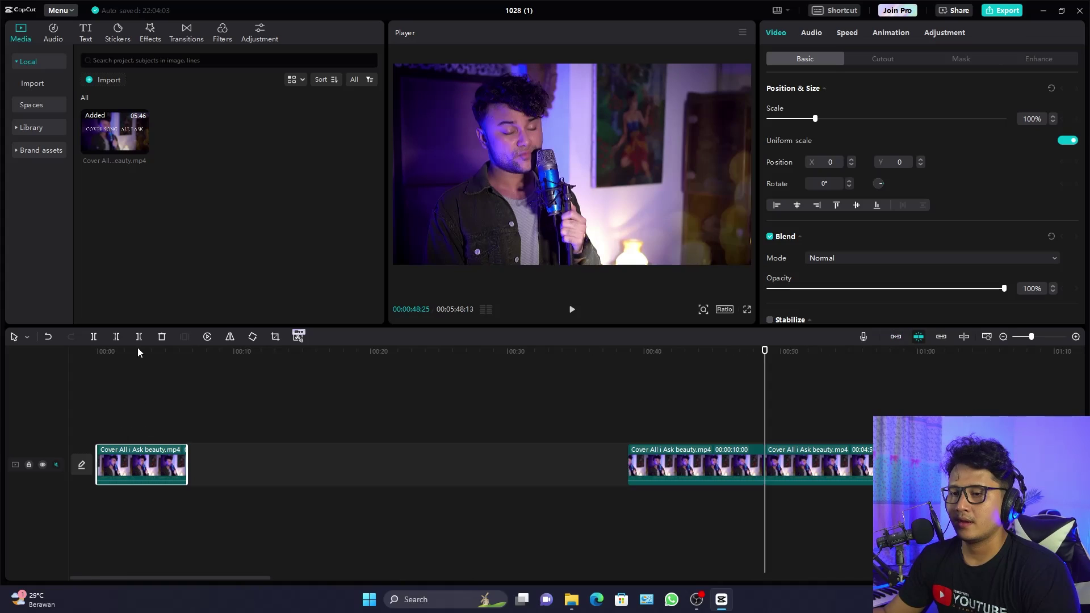
click(85, 352)
scroll(111, 380, up, 3)
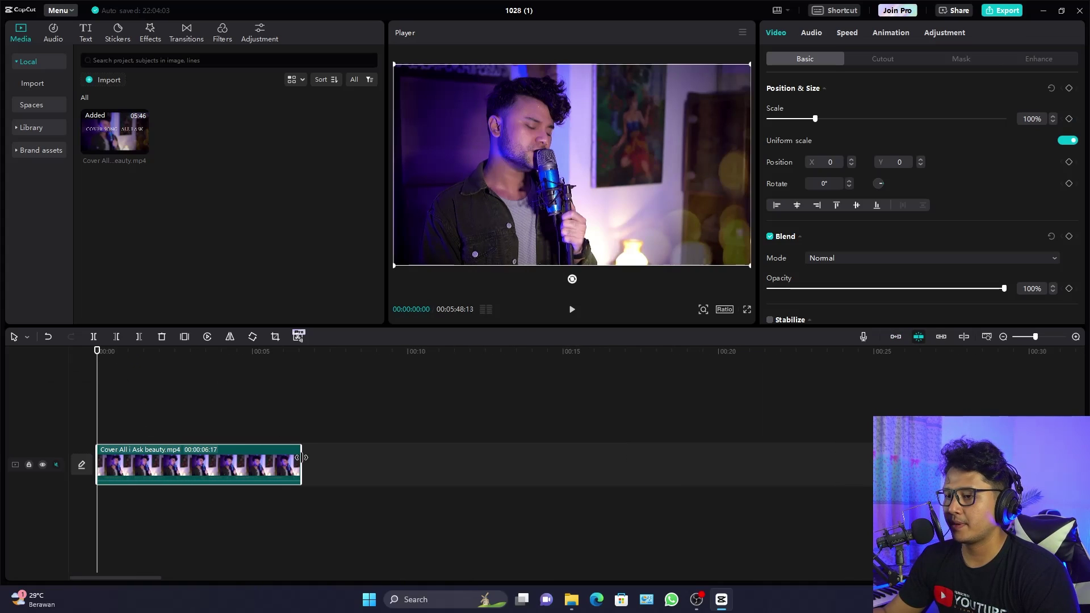
drag(301, 457, 407, 454)
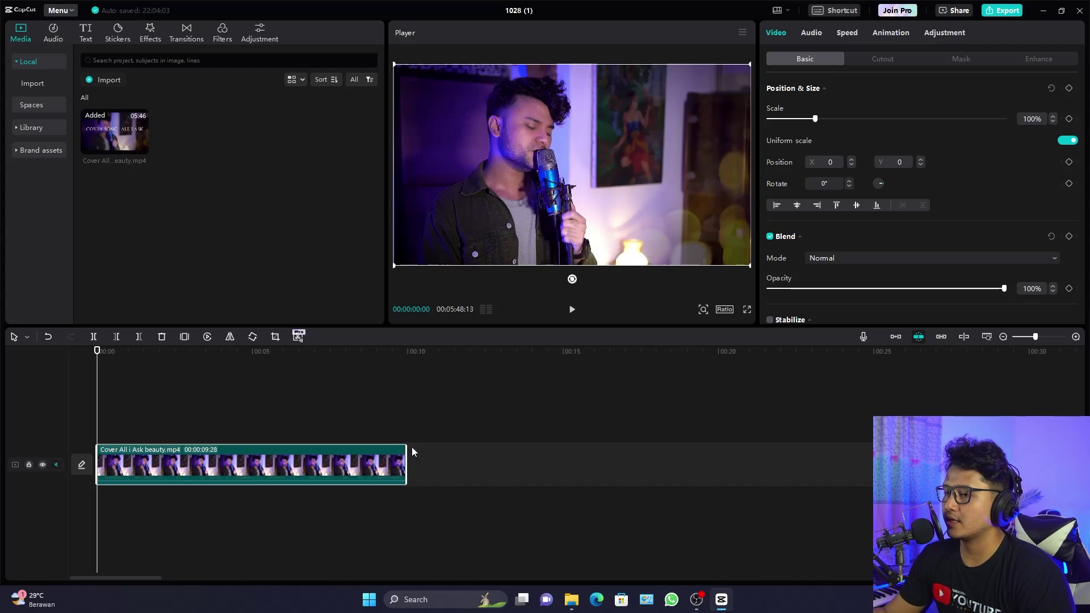
click(146, 369)
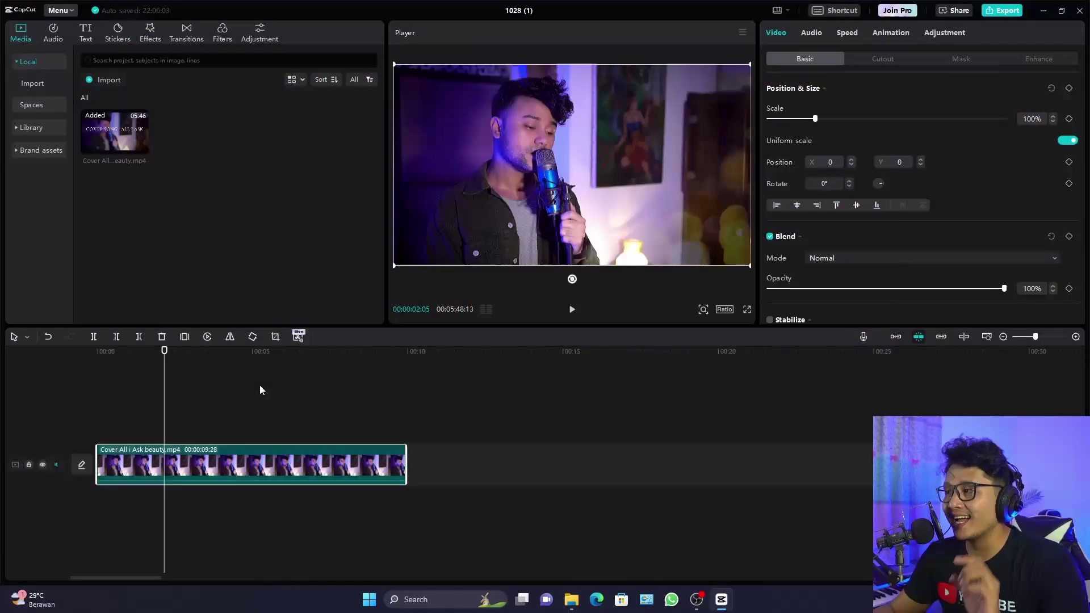
drag(167, 356, 206, 427)
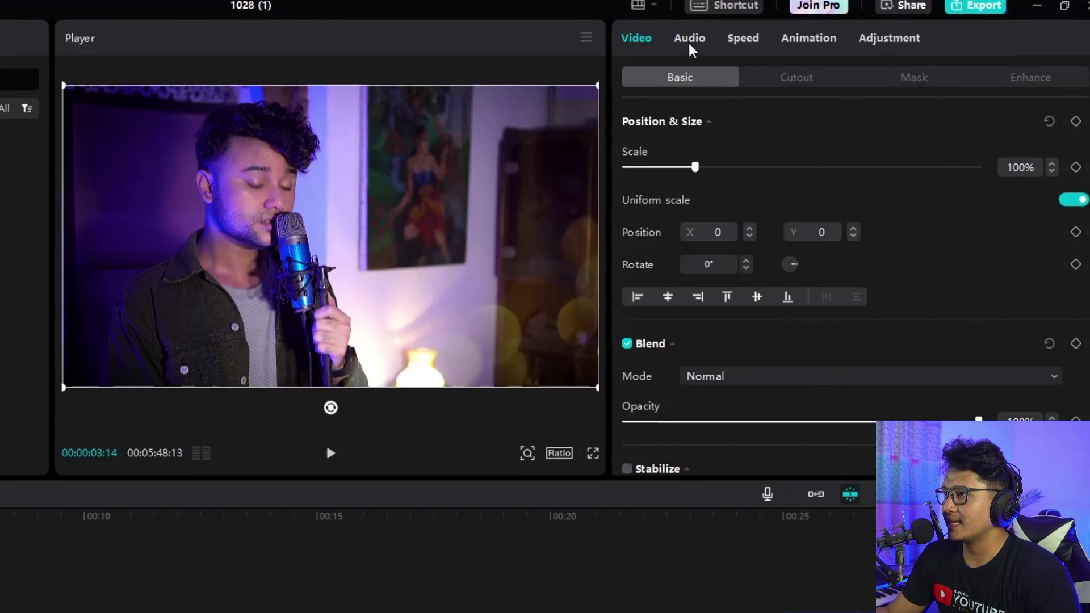
Examine the clip's Video, Audio, Speed, Animation and Adjustment settings to see which properties offer keyframes
click(798, 78)
click(698, 77)
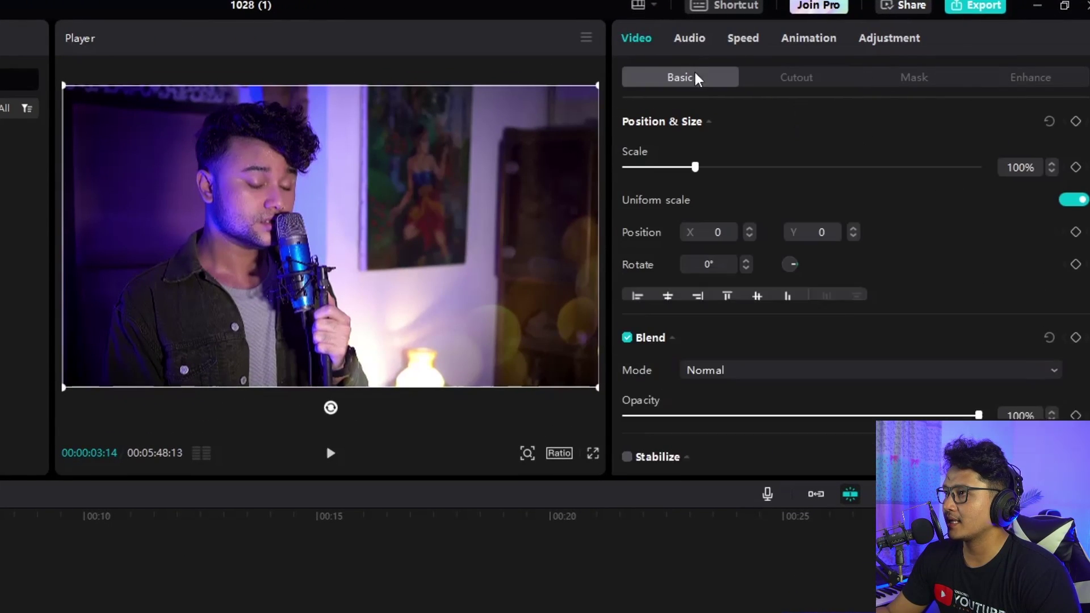
click(689, 39)
click(752, 42)
click(827, 38)
click(687, 40)
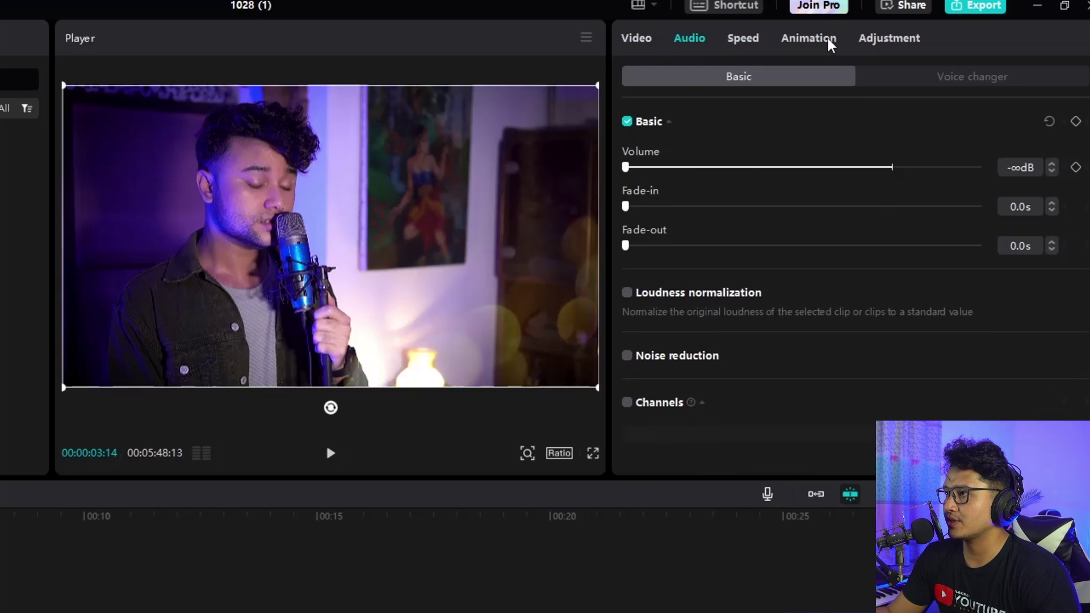
click(897, 40)
click(816, 37)
click(693, 38)
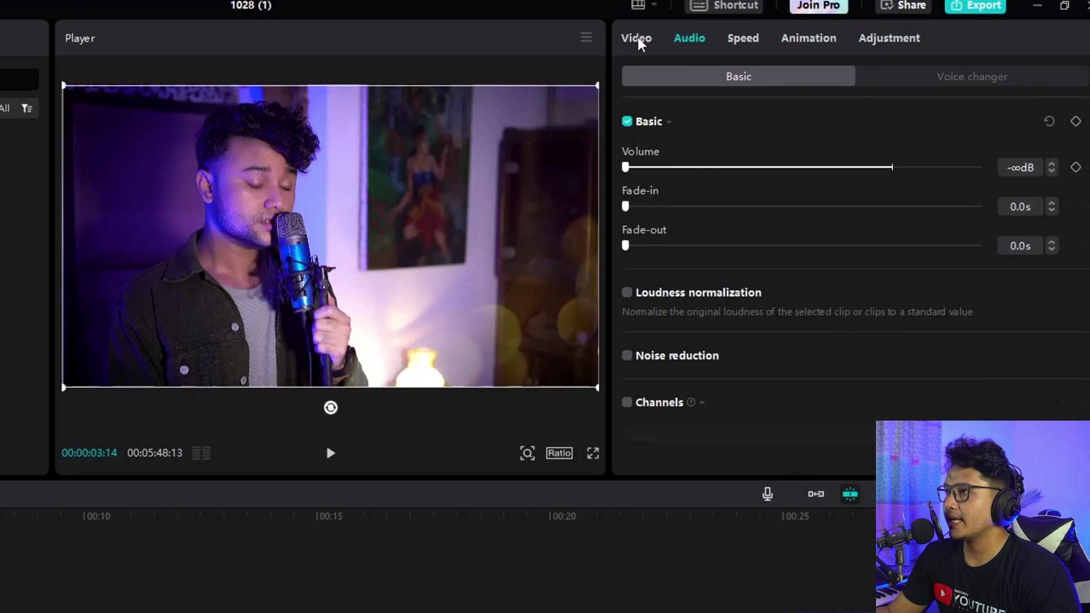
click(639, 41)
click(681, 43)
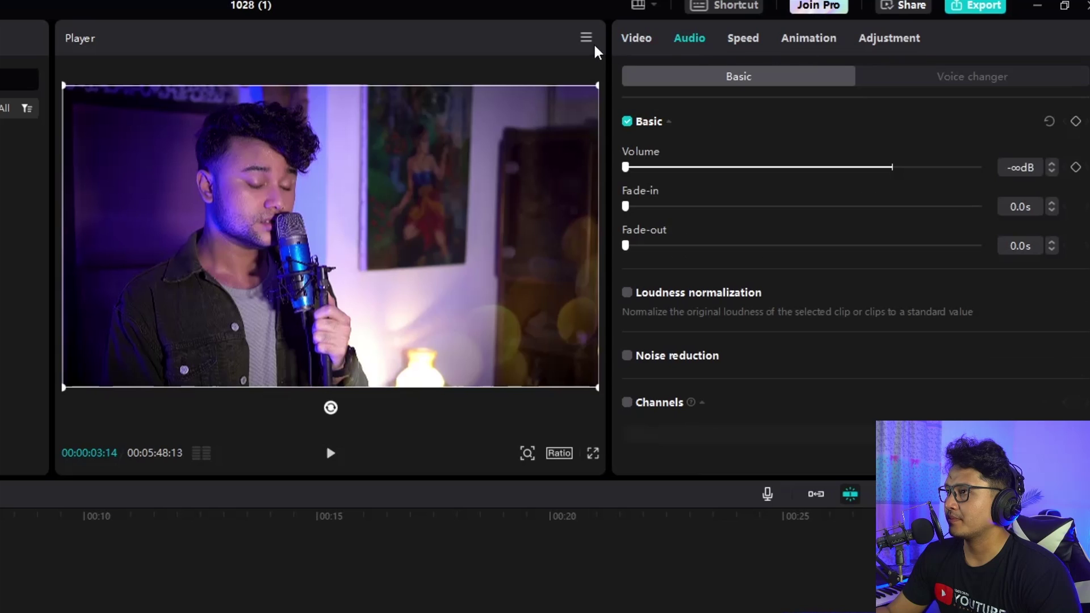
click(647, 39)
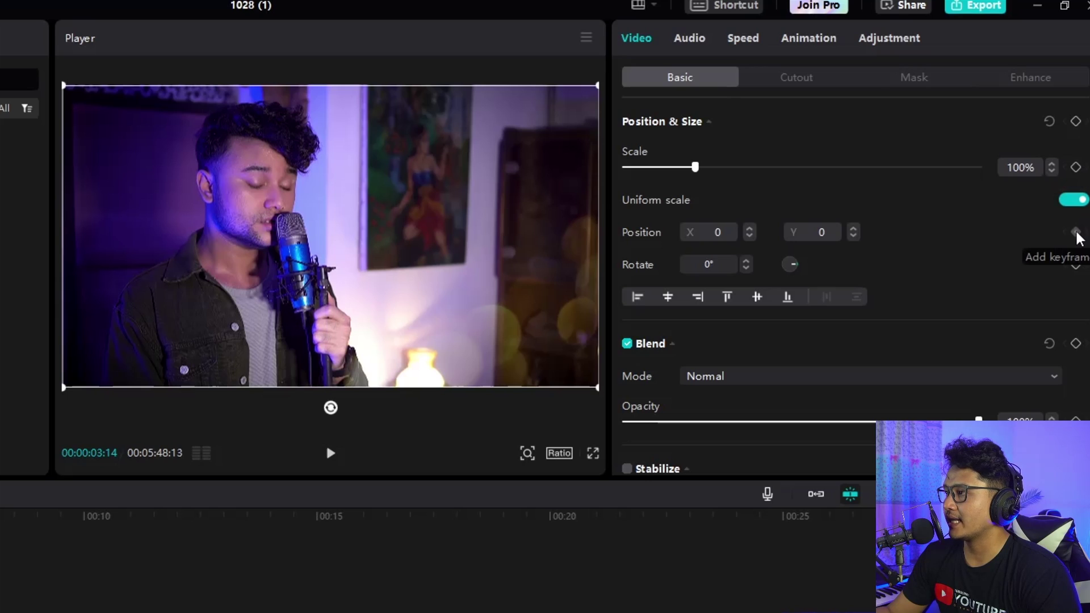
click(690, 42)
click(746, 45)
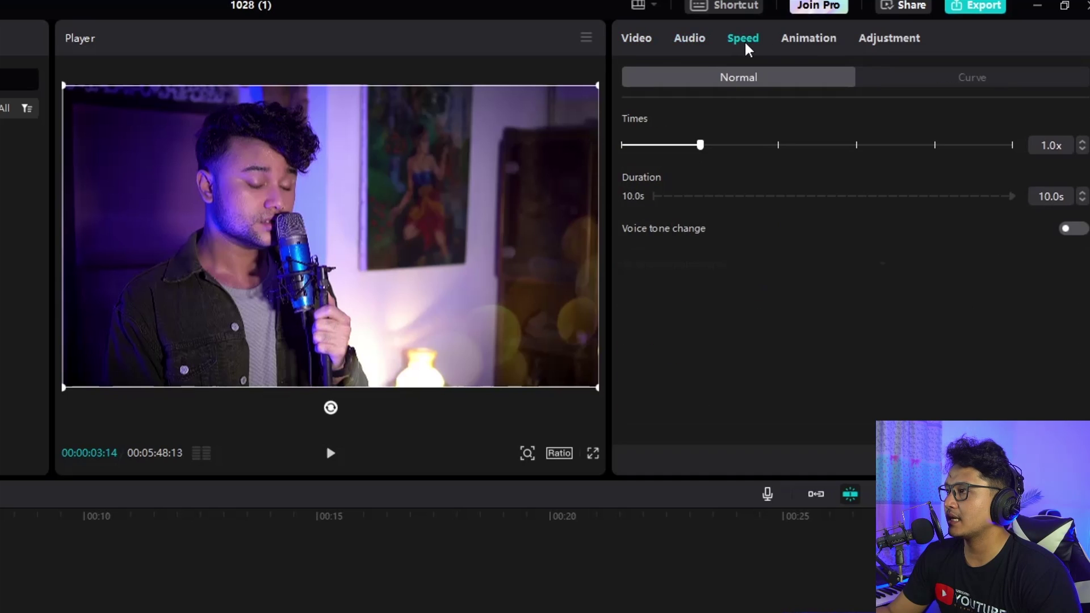
click(803, 44)
click(909, 41)
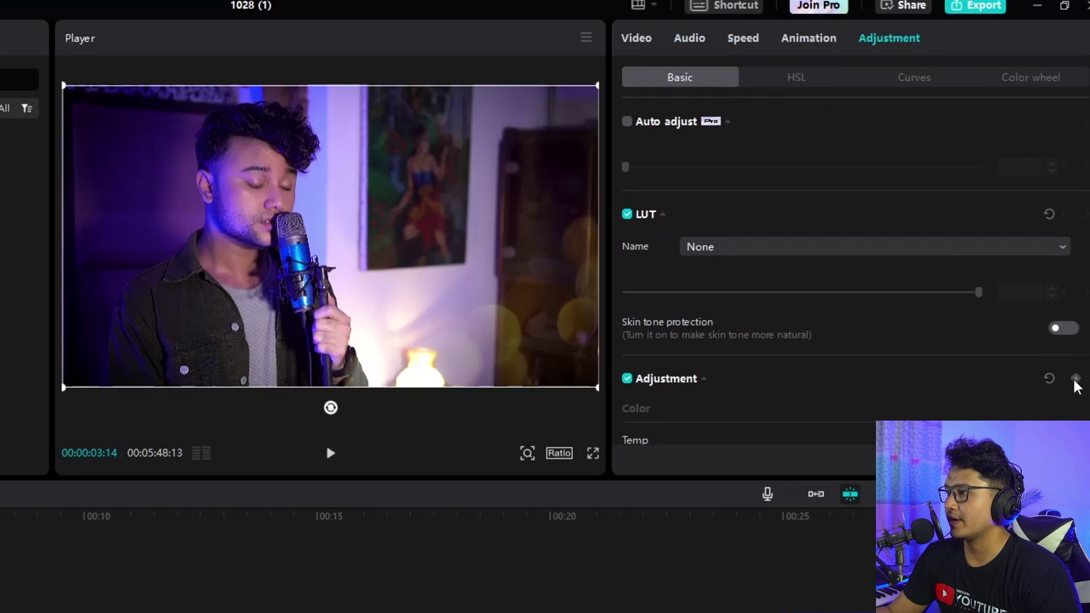
click(642, 43)
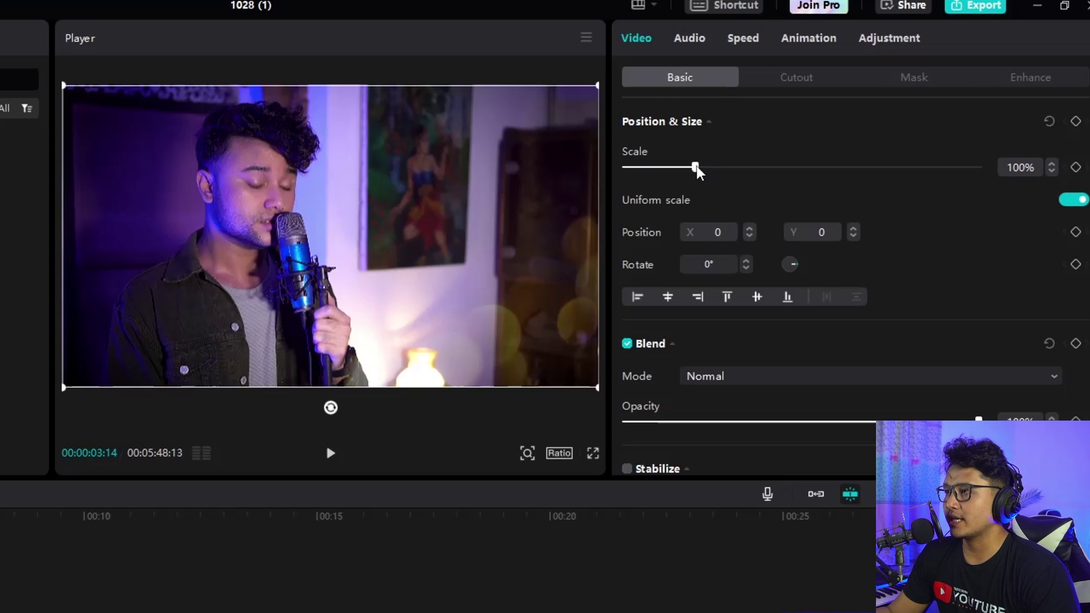
Try scaling the clip down to 51% and up to 123%, undoing each size change
drag(697, 168, 664, 196)
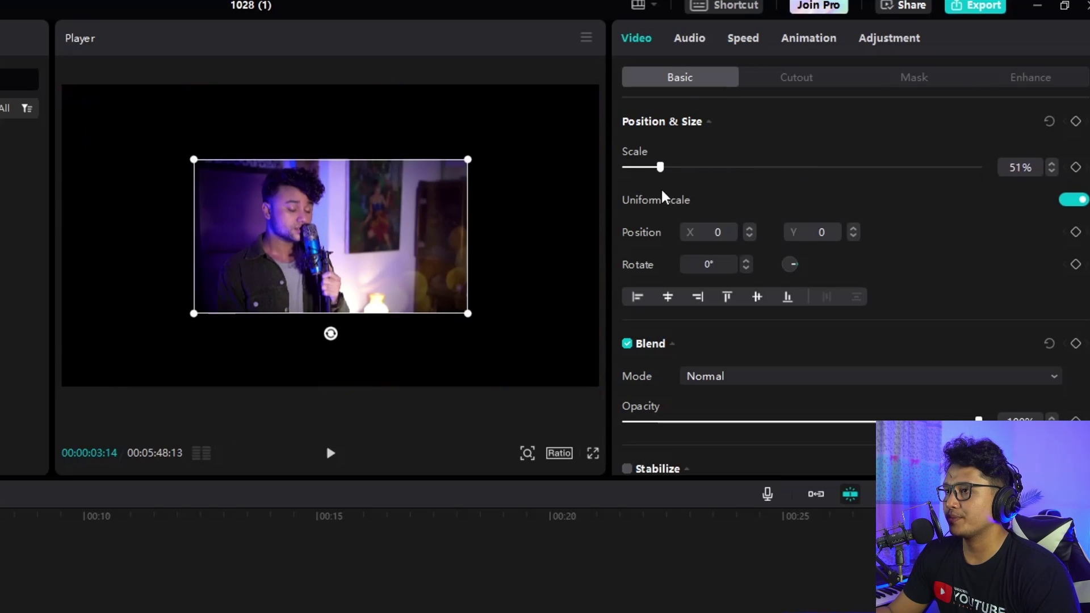
key(ctrl+z)
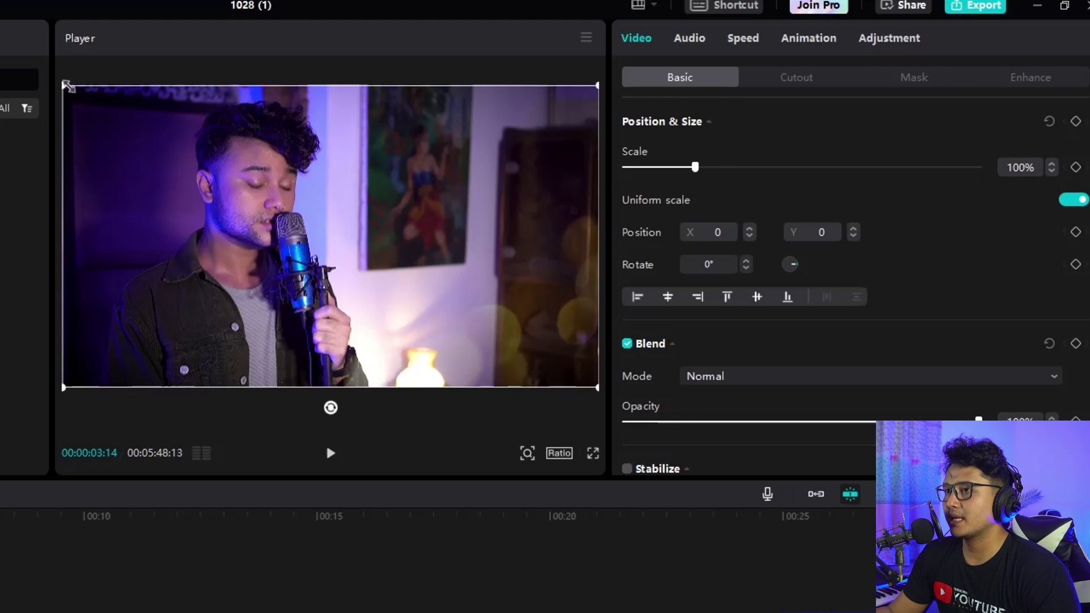
drag(69, 88, 196, 165)
key(ctrl+z)
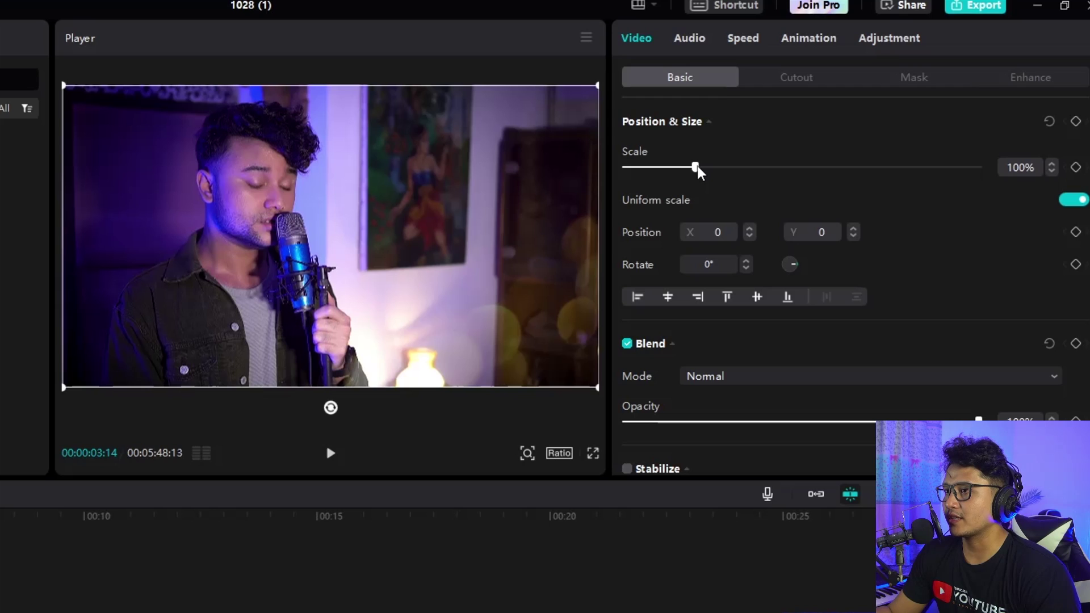
drag(698, 168, 714, 170)
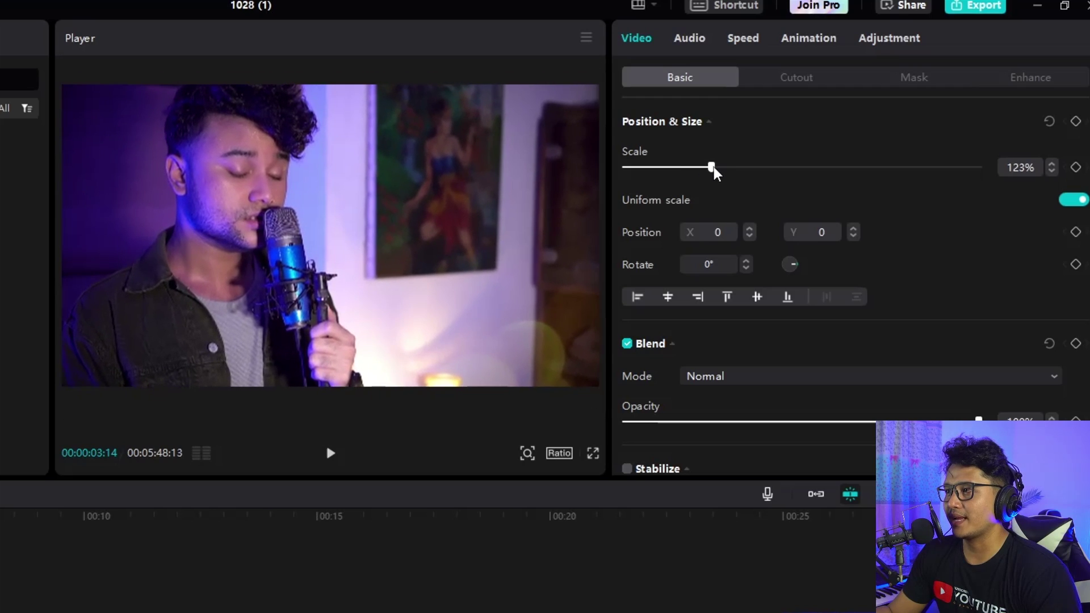
key(ctrl+z)
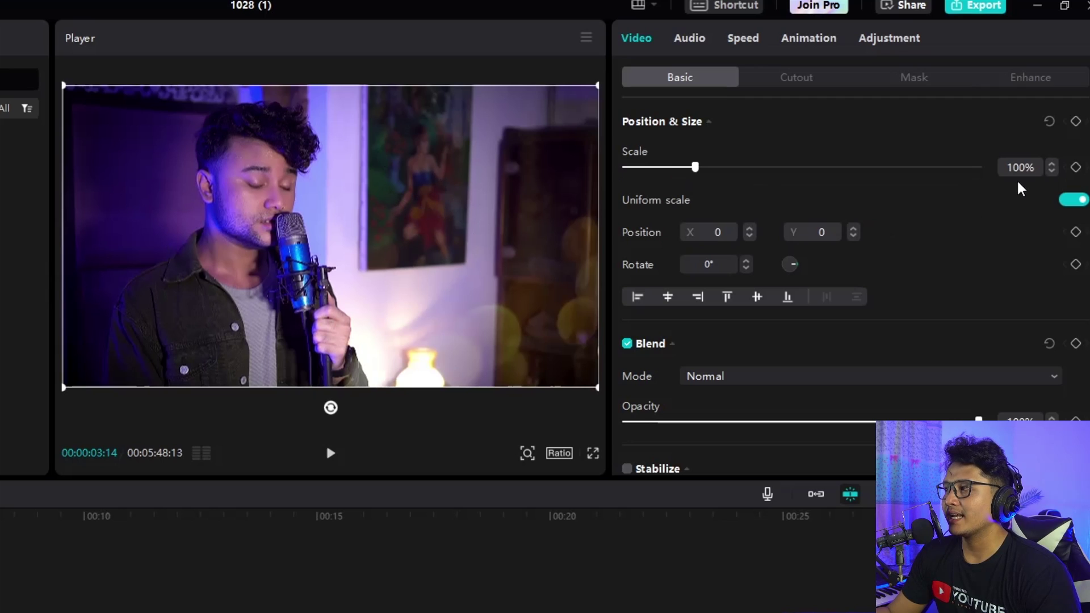
Keyframe the clip's scale at 100% at 00:00:03:14, enlarge it slightly at 00:00:05:03, and preview the zoom between the two points
click(1077, 168)
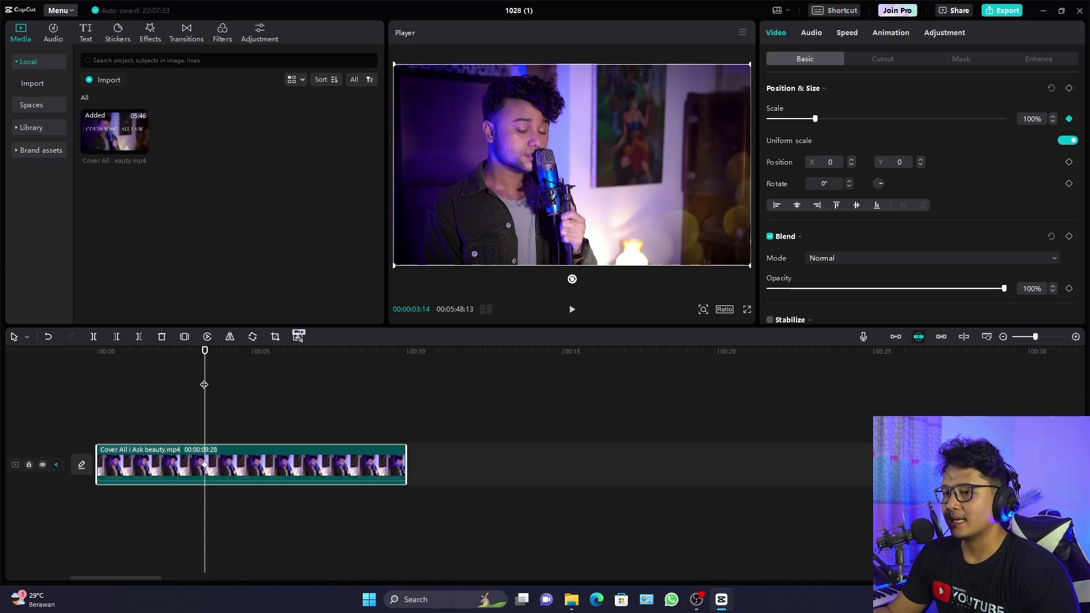
drag(206, 352, 255, 347)
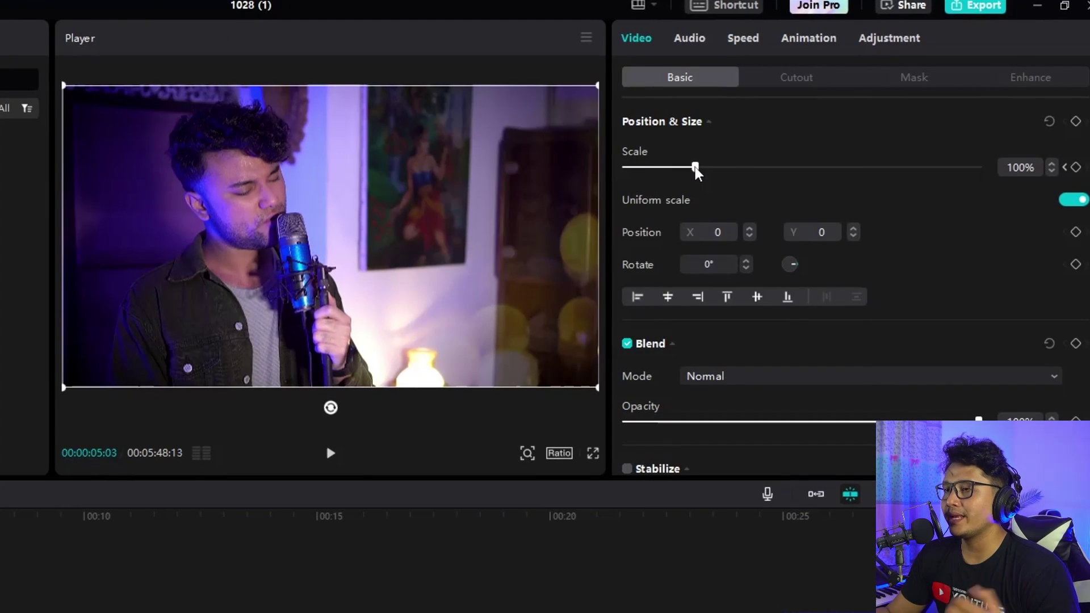
drag(696, 166, 707, 168)
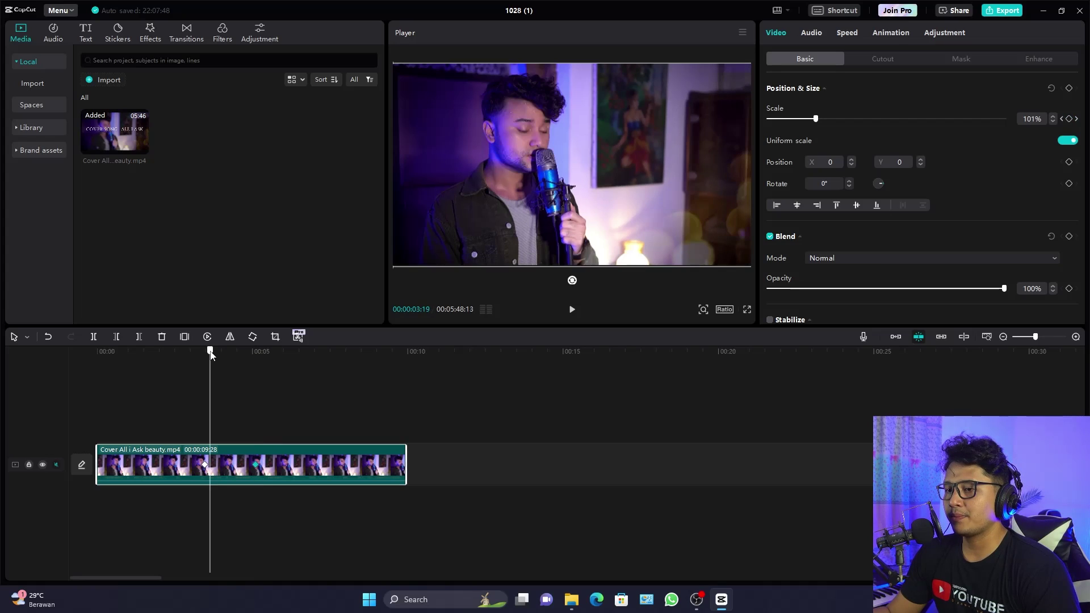
drag(209, 350, 206, 402)
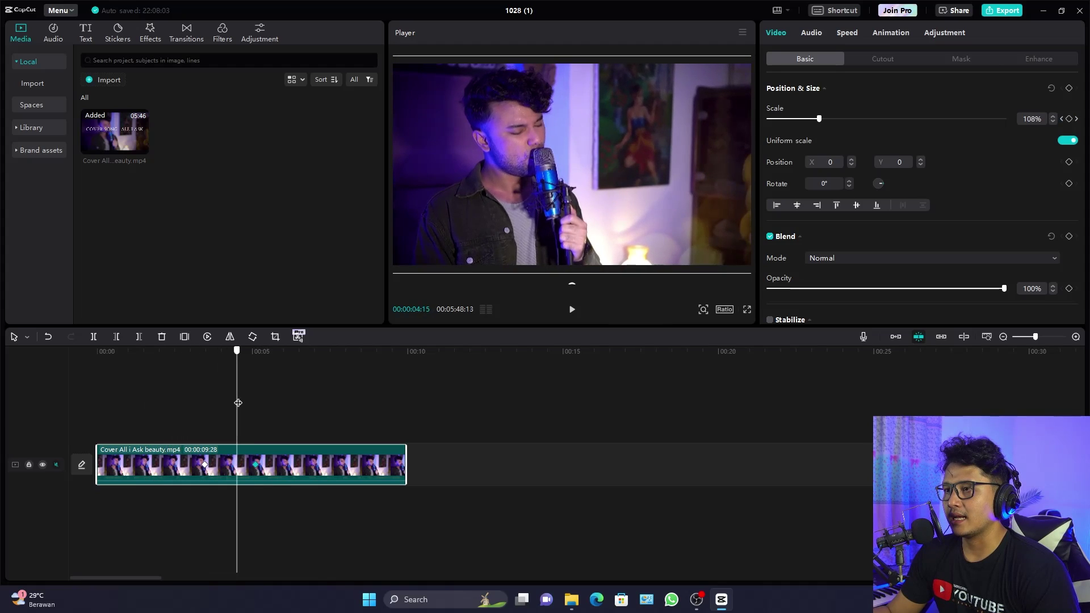
click(229, 402)
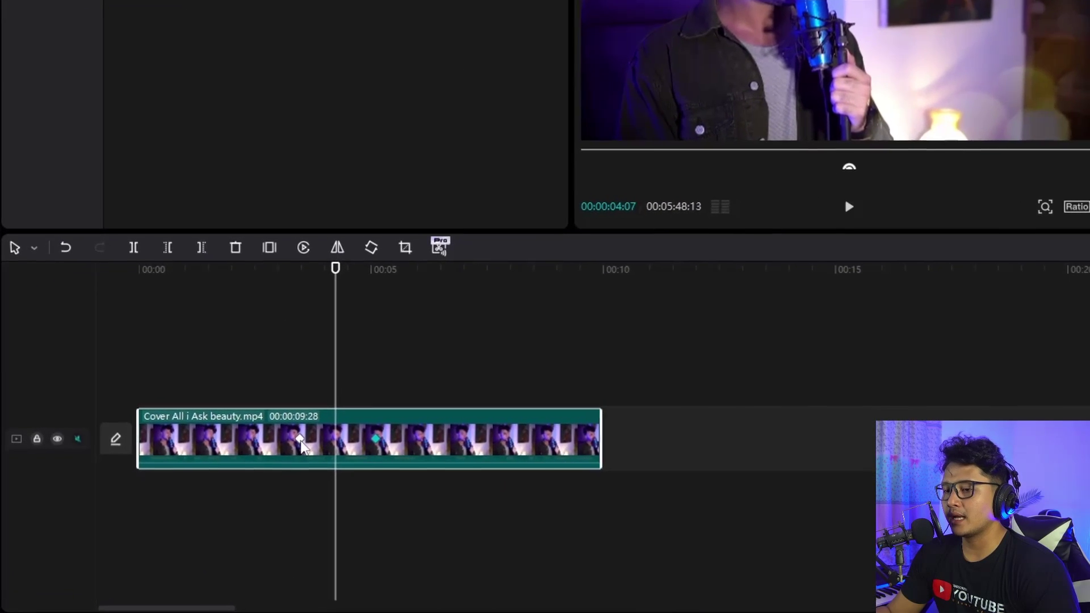
Move the first scale keyframe to the clip's start and the second to about 00:08
click(243, 452)
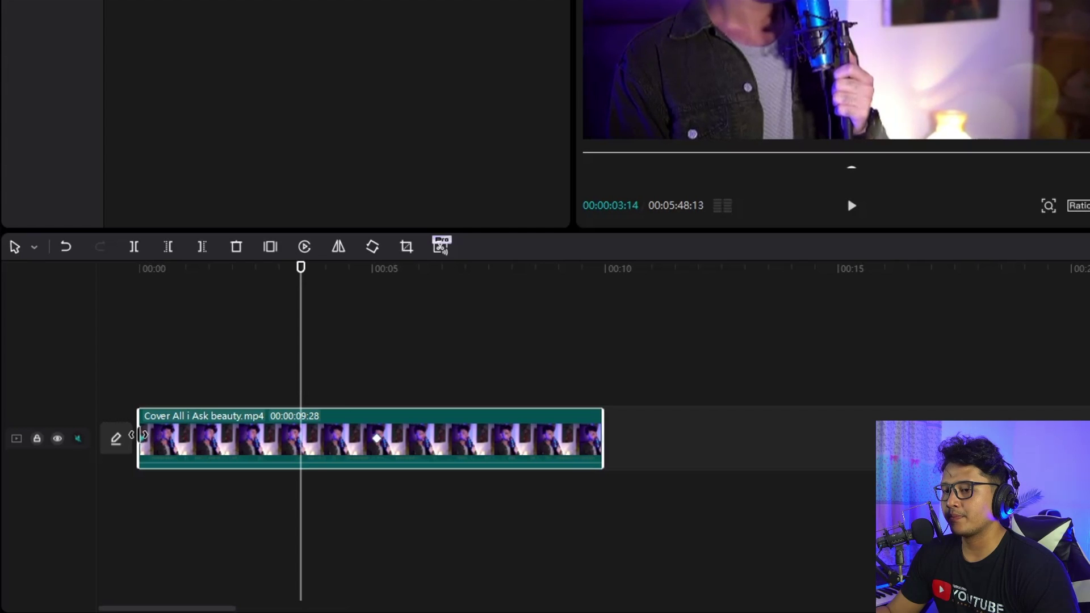
click(376, 445)
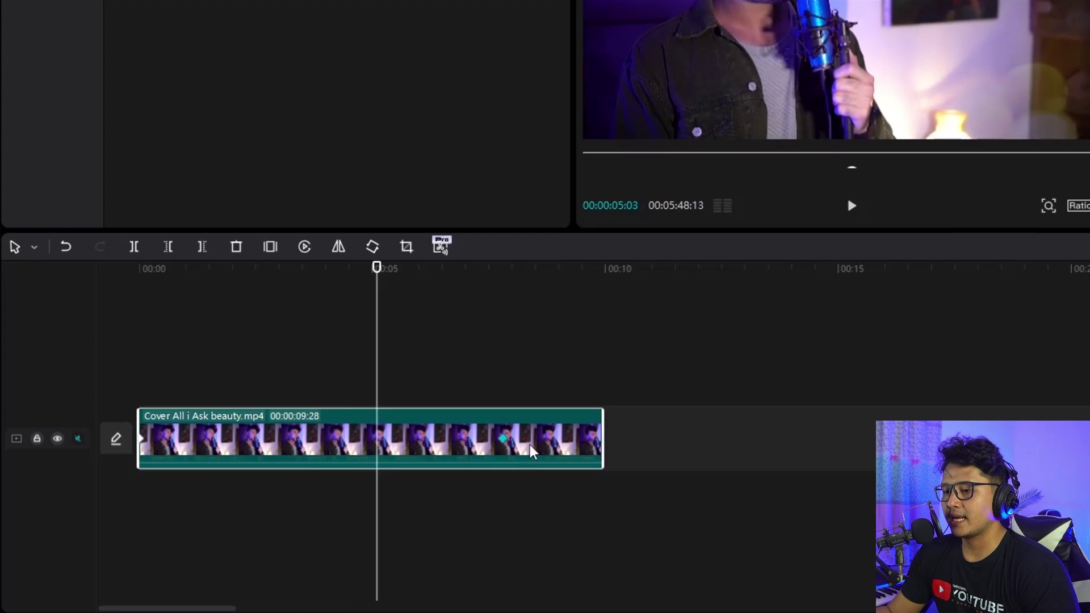
Move the second scale keyframe to the clip's end and preview the slow zoom from the start of the clip
click(185, 269)
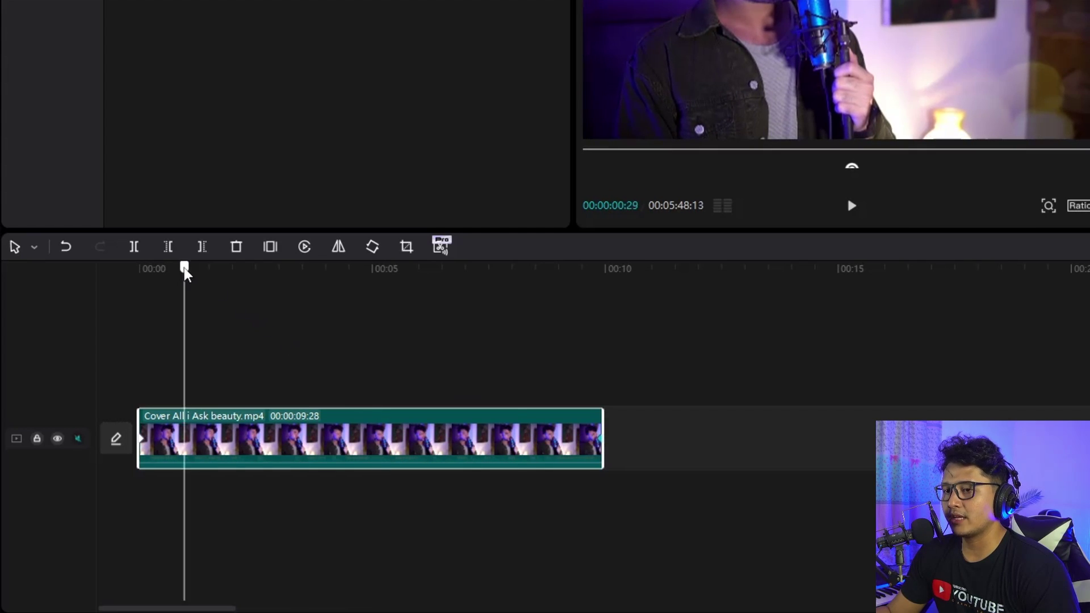
click(139, 284)
click(627, 407)
key(space)
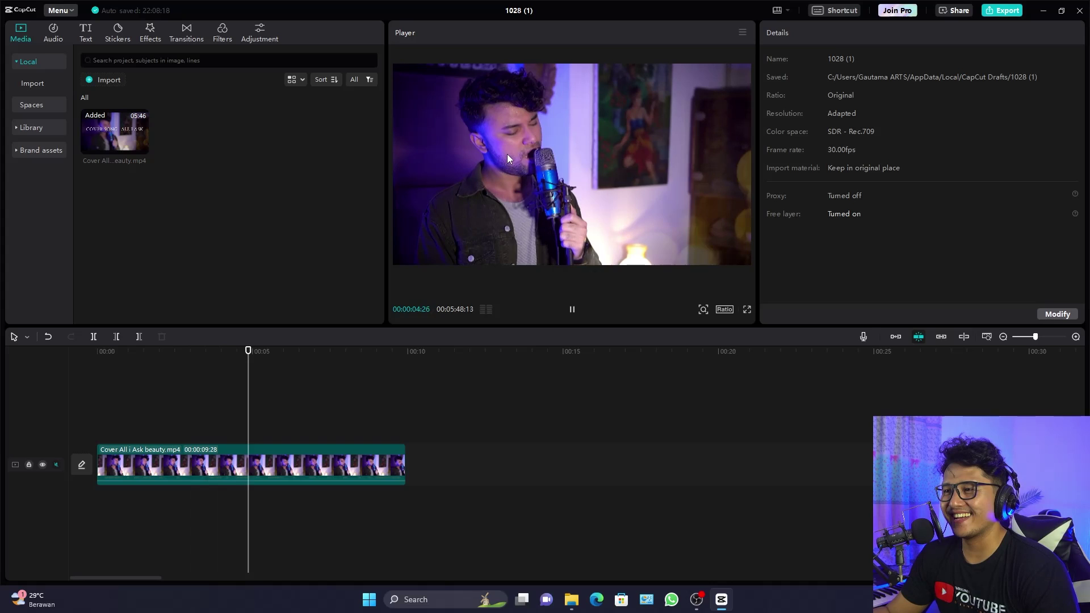
key(space)
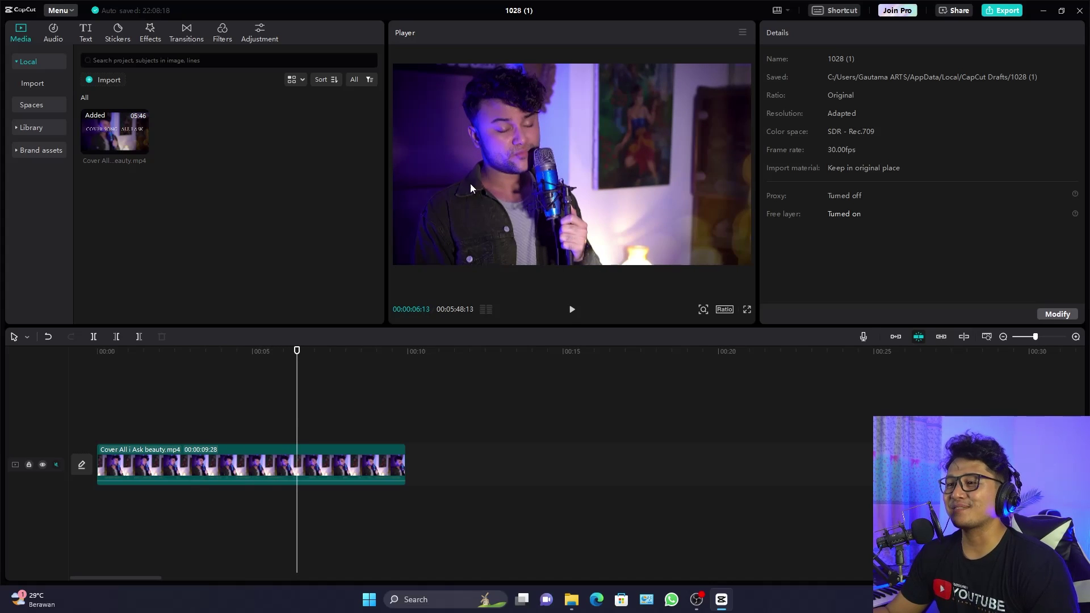
click(250, 461)
click(244, 358)
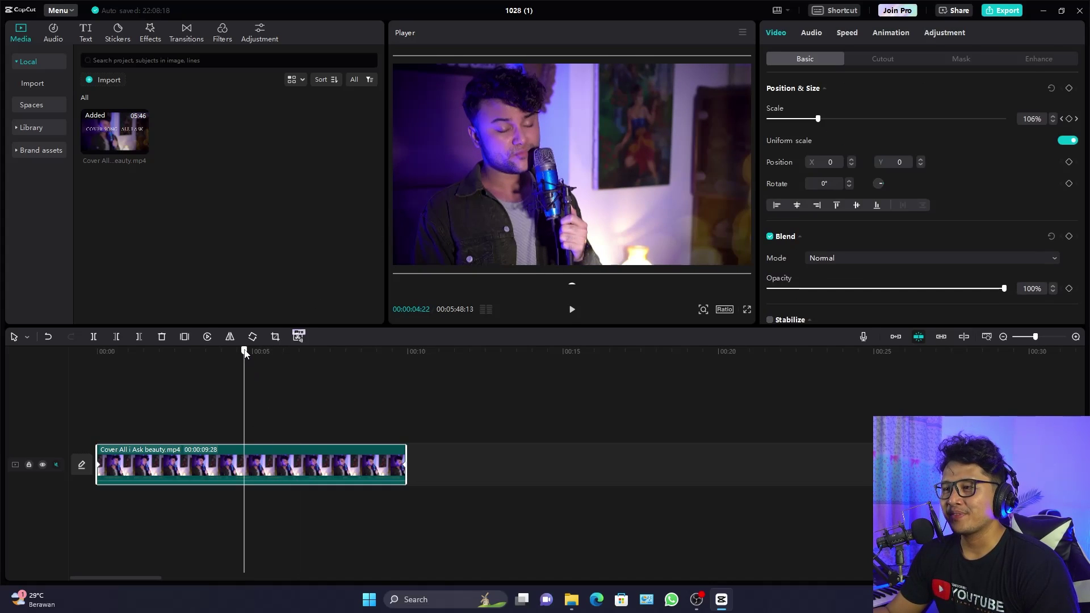
click(202, 354)
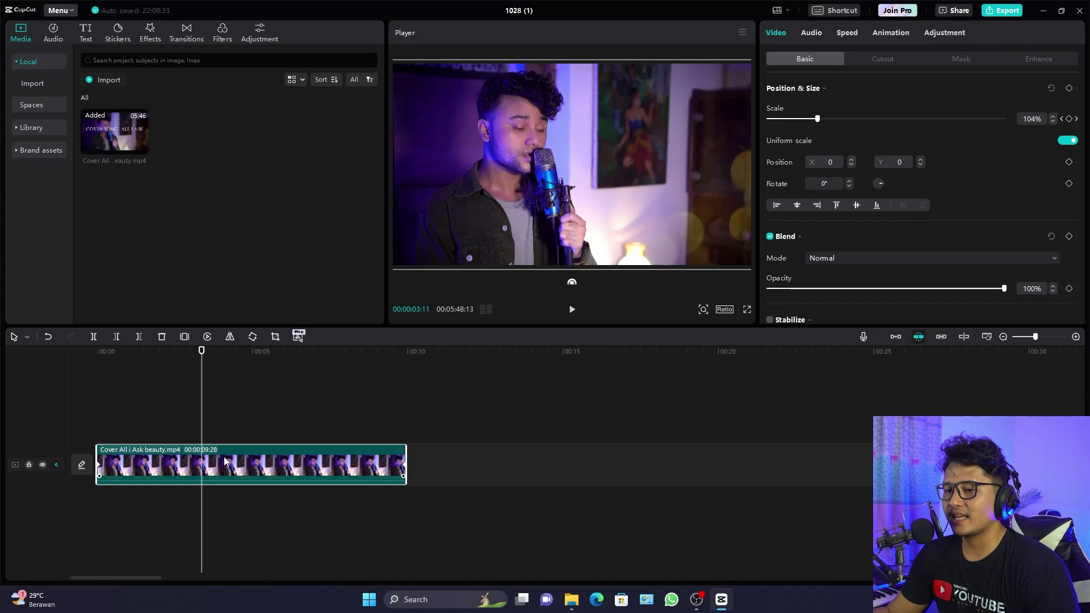
Duplicate the zoomed clip just after the original on the same track and delete both scale keyframes from the copy
drag(225, 461, 550, 461)
click(494, 357)
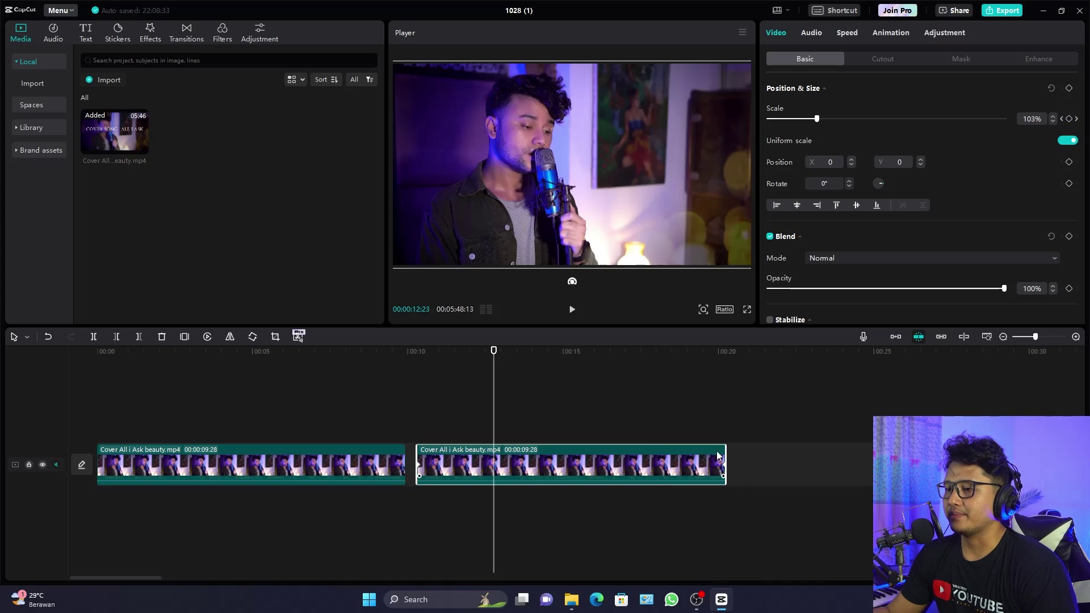
click(723, 472)
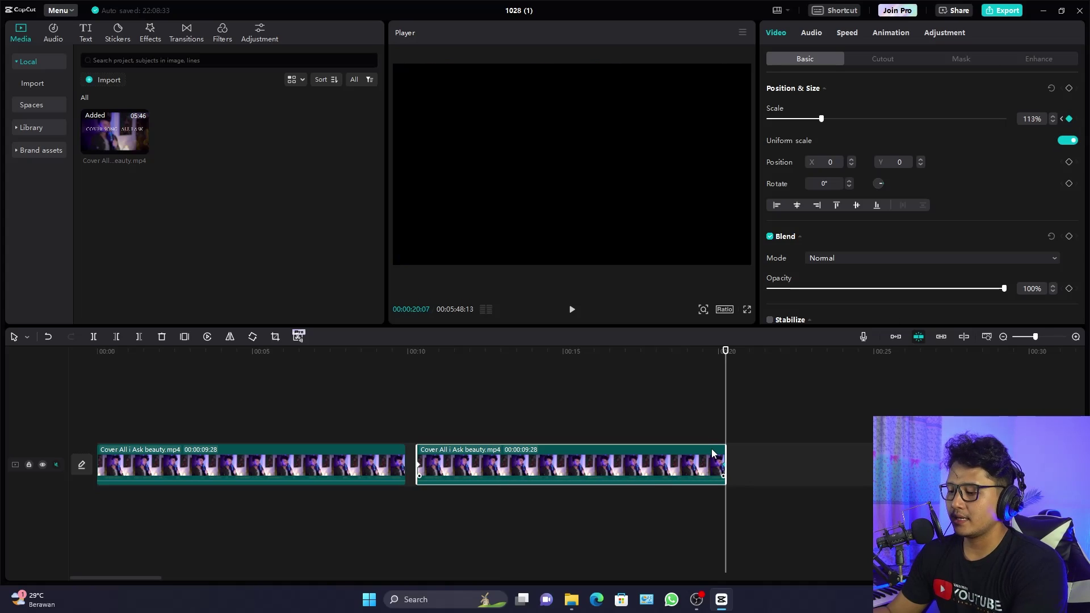
click(421, 465)
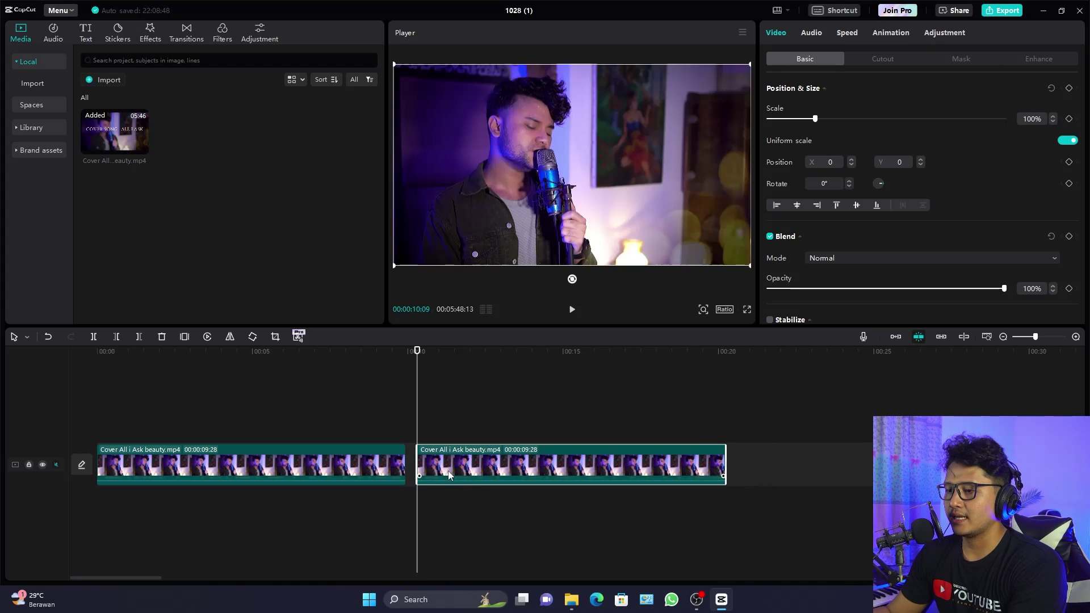
At 00:00:11:08, scale the second clip to 115% and reposition it in the frame to X -289, Y -103
click(448, 357)
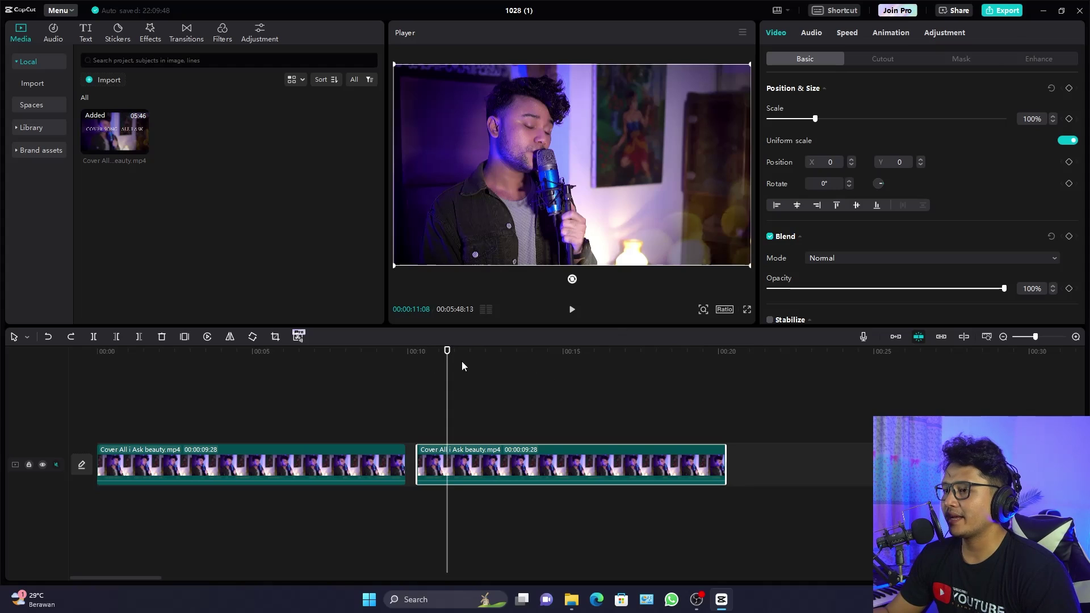
drag(572, 208, 530, 206)
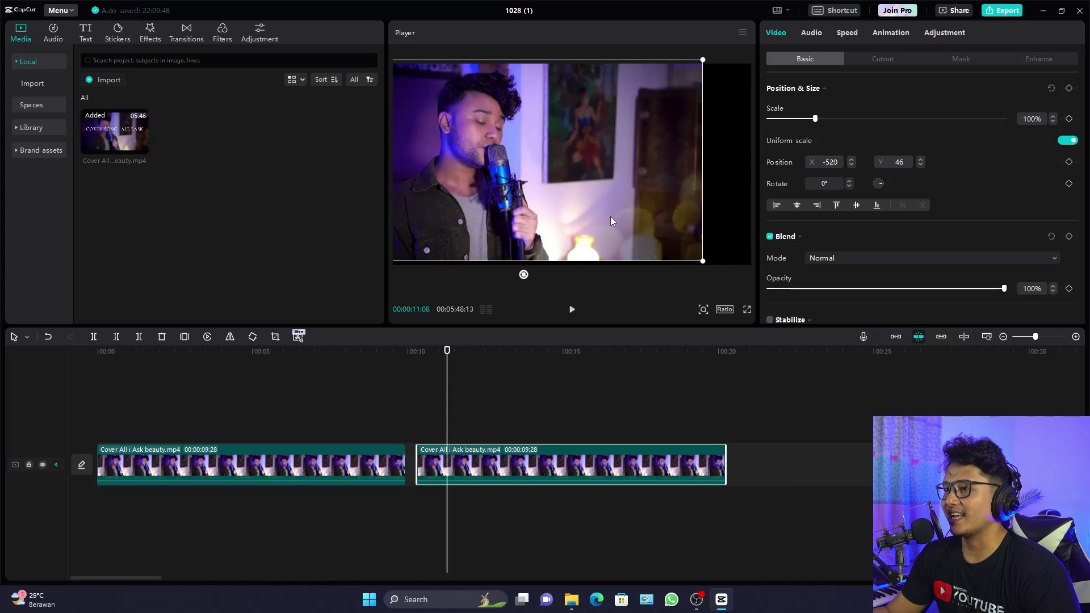
drag(611, 217, 614, 222)
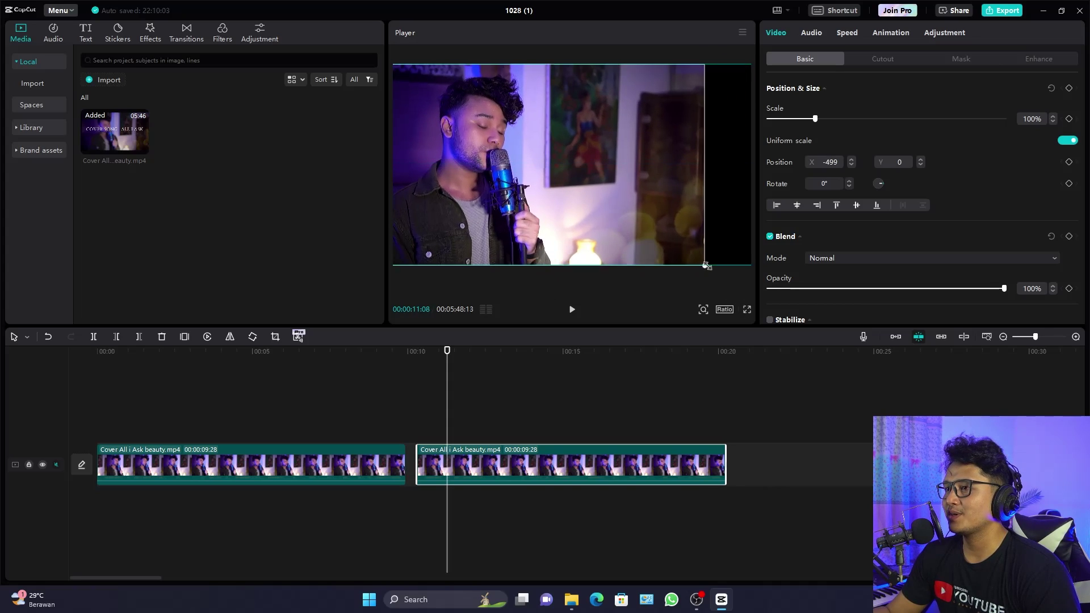
drag(706, 265, 739, 295)
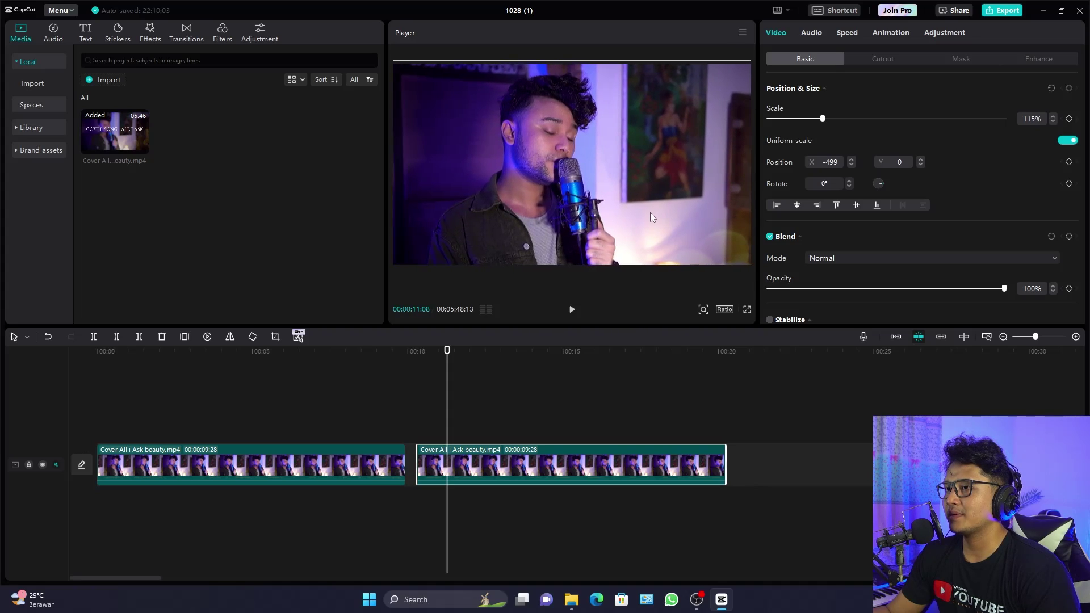
drag(652, 217, 591, 191)
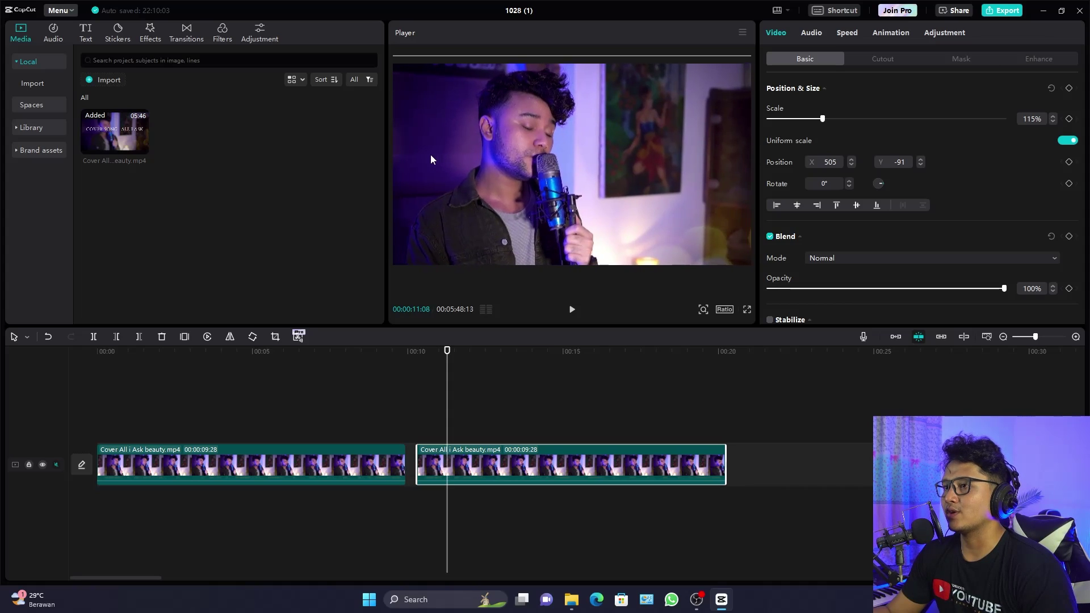
drag(397, 158, 404, 160)
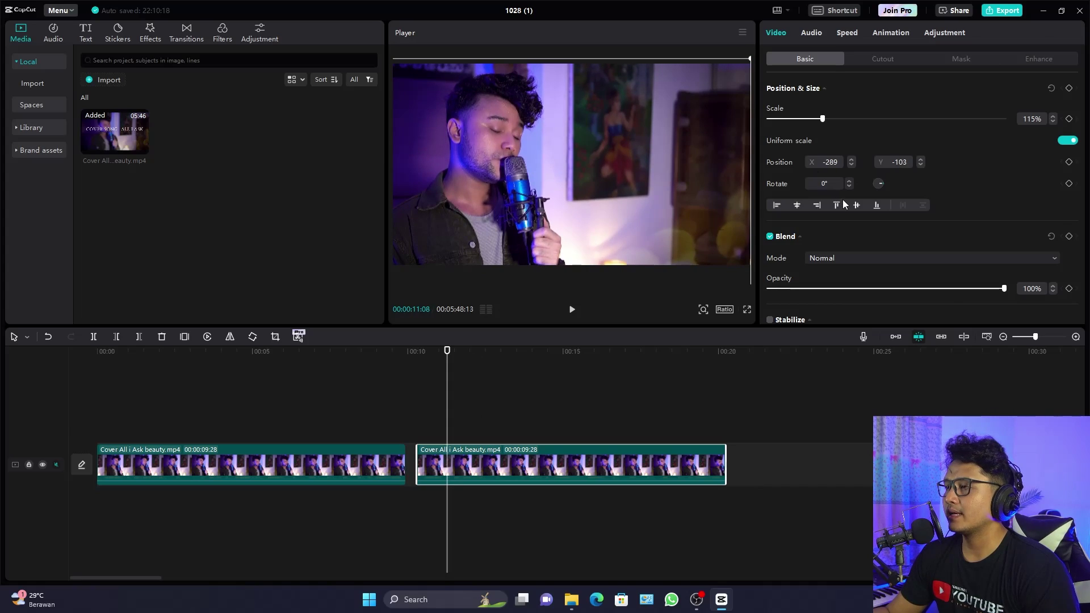
Keyframe a rightward position move from X -289, Y -103 on the second clip and spread its keyframes to the clip's start and end
click(1069, 163)
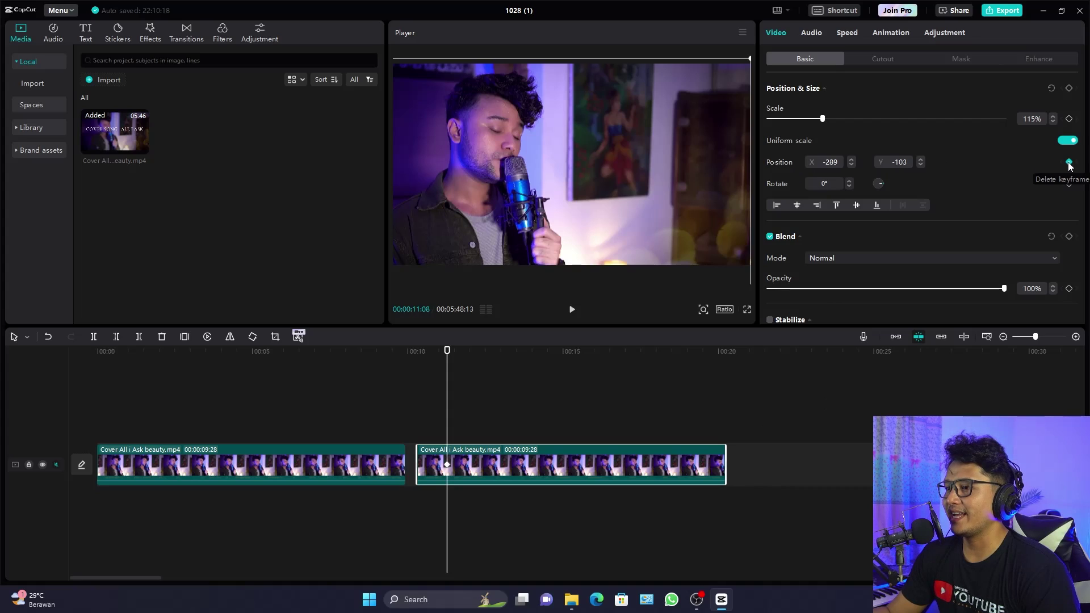
drag(457, 352, 518, 354)
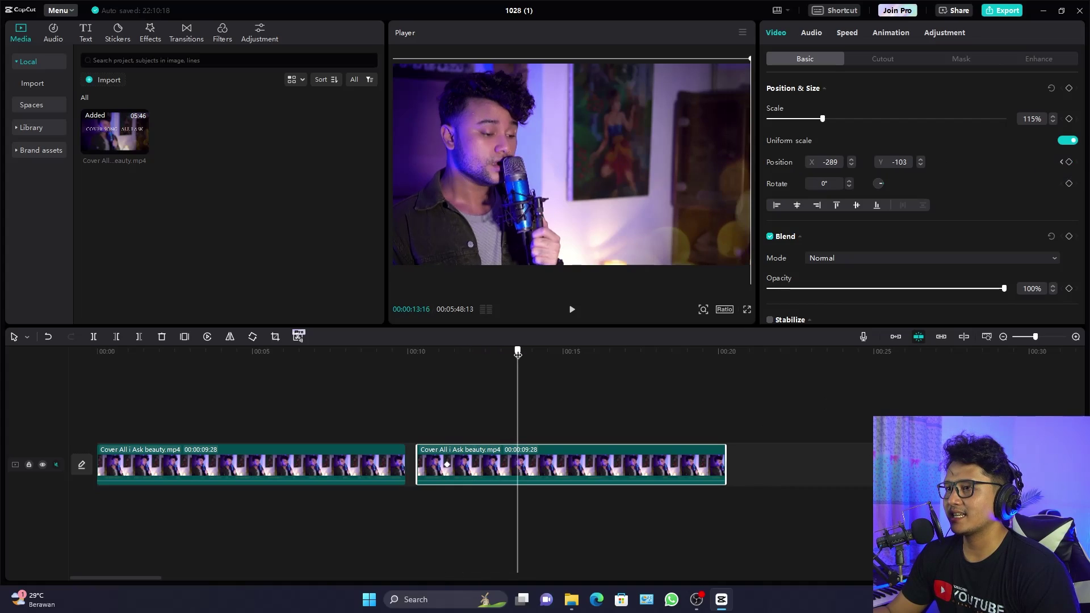
drag(462, 203, 510, 205)
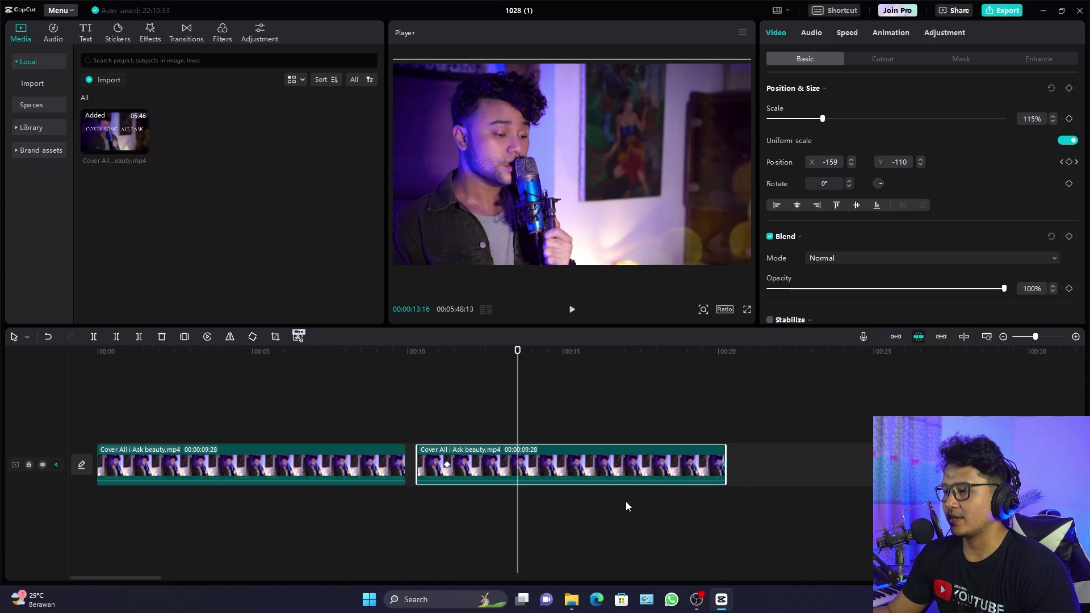
click(447, 466)
Preview the second clip's sideways camera move from its start to its end, checking the framing at several points
click(425, 382)
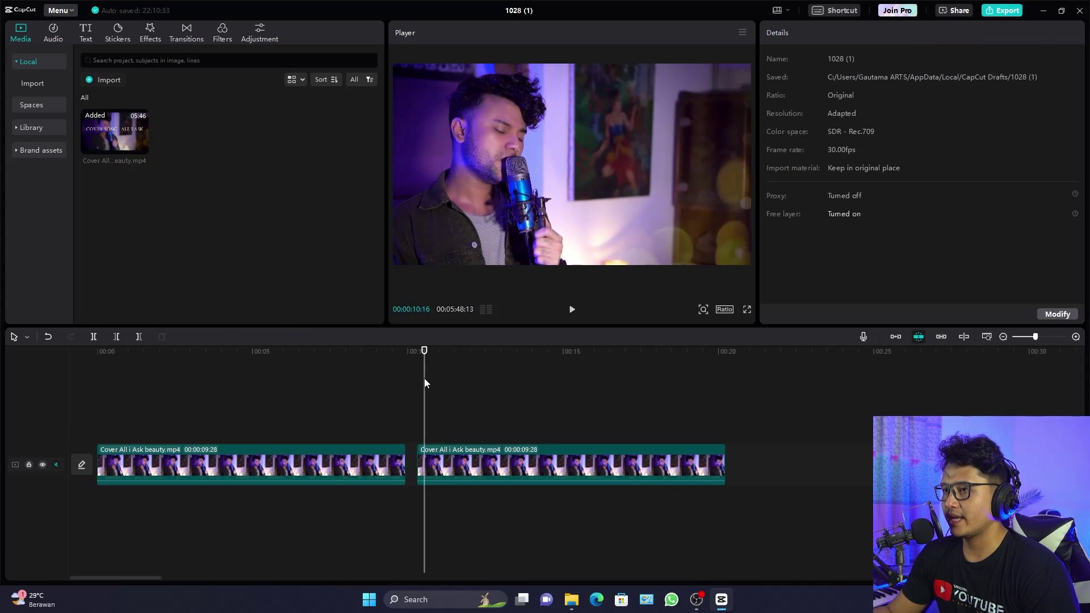
click(419, 353)
key(space)
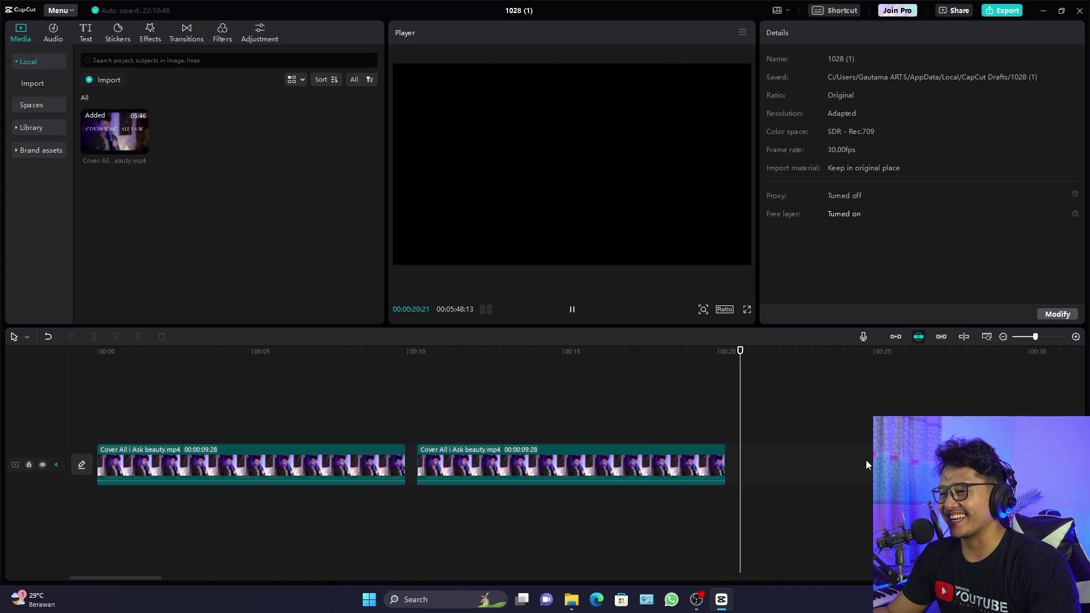
click(511, 375)
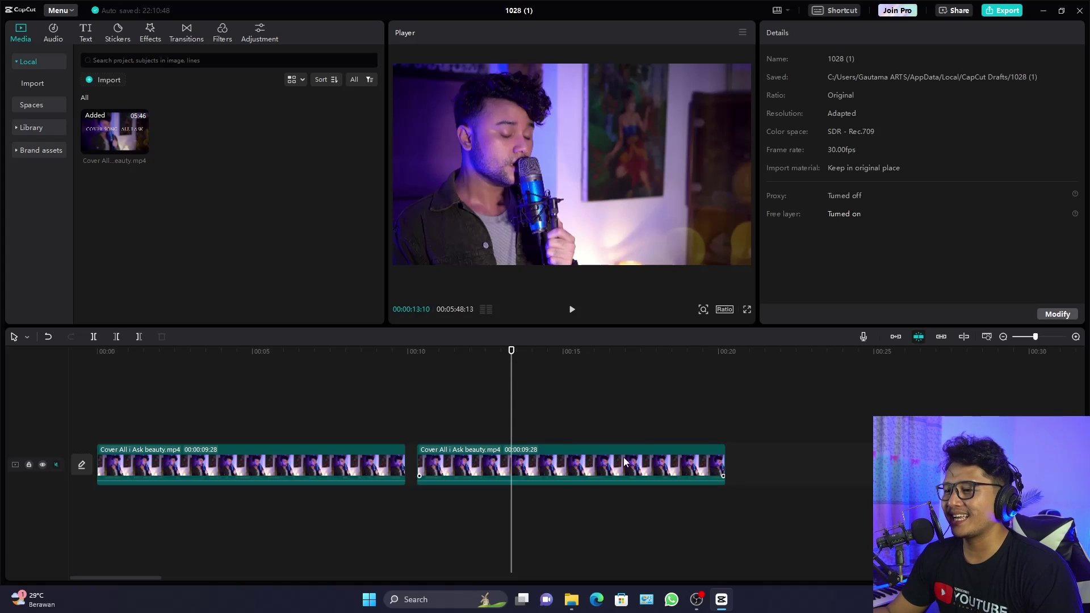
click(741, 363)
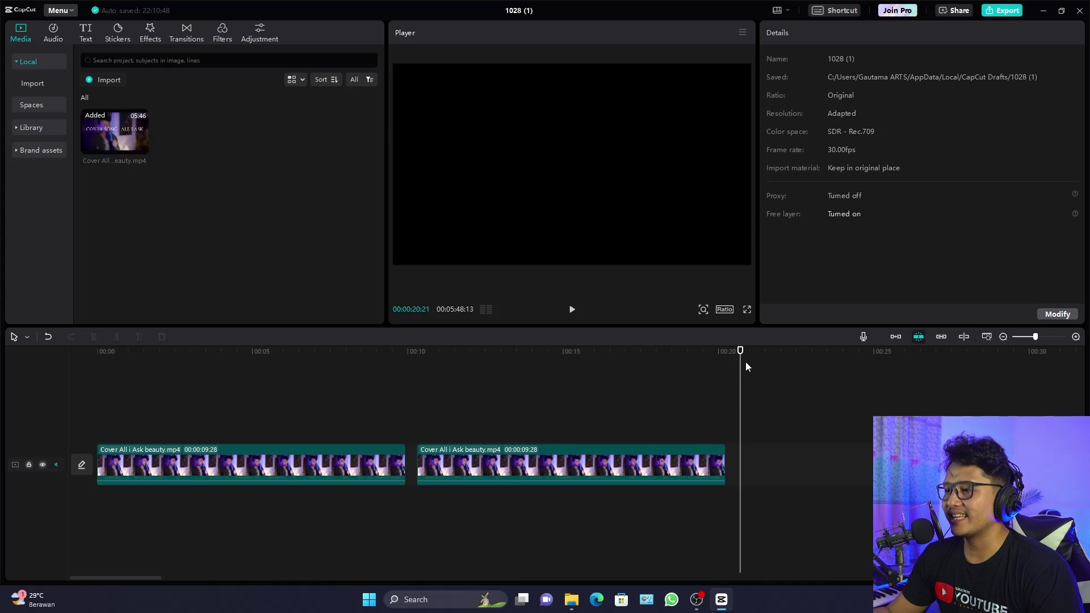
click(751, 360)
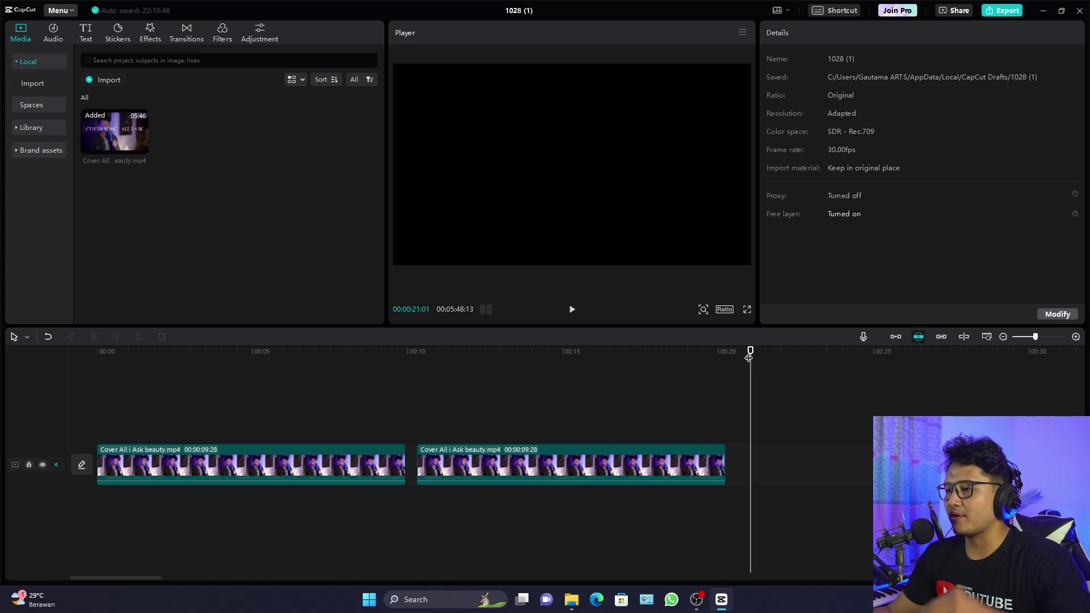
click(719, 355)
click(685, 358)
click(725, 358)
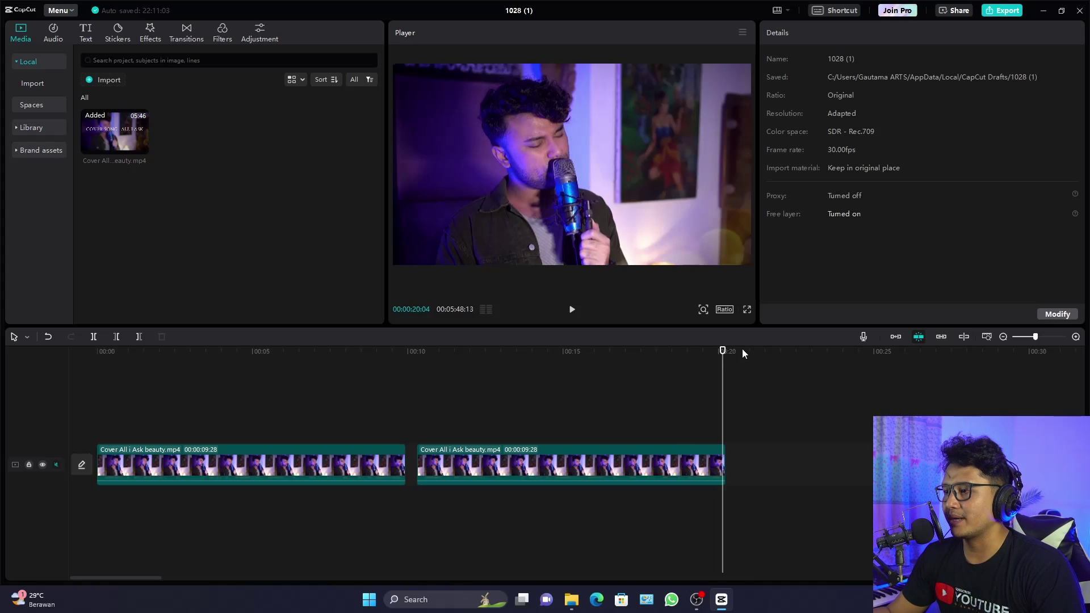
click(742, 351)
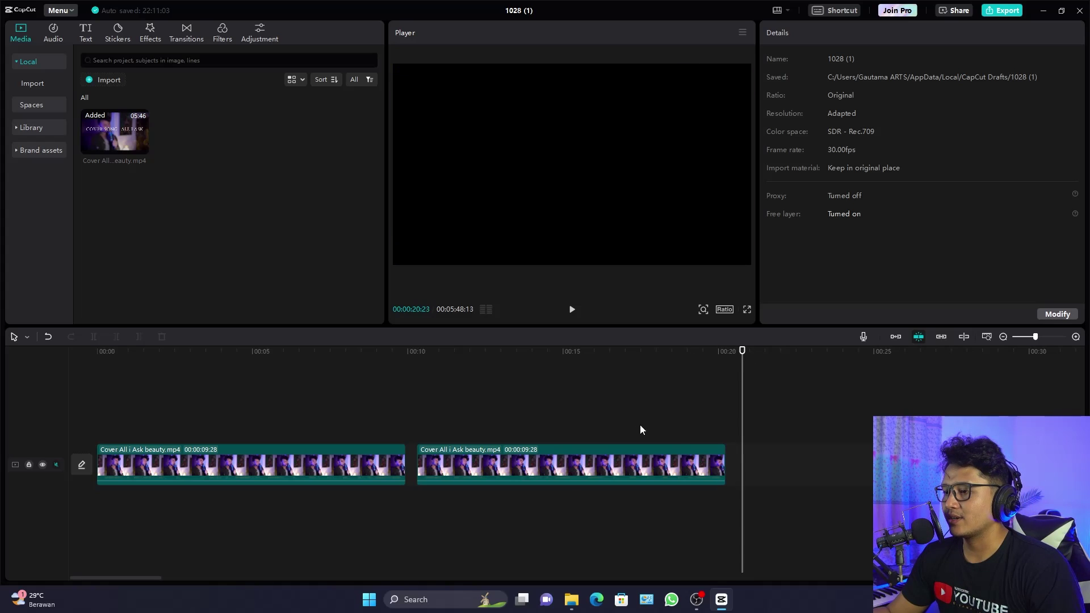
Duplicate the second clip just after itself on the same track and delete both position keyframes from the copy
click(572, 355)
drag(494, 459, 780, 453)
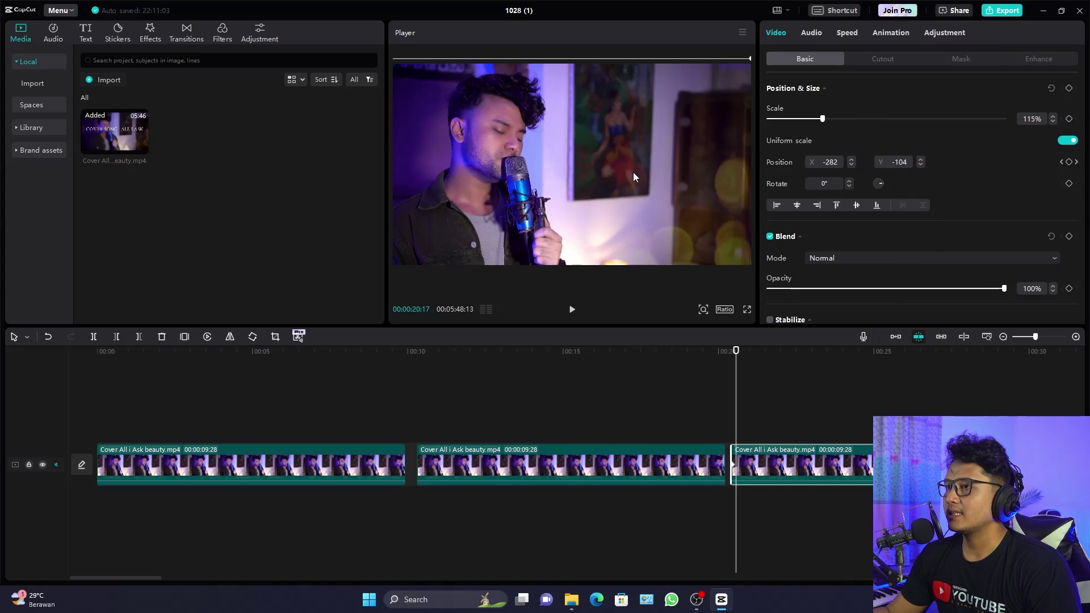
click(733, 467)
click(1076, 162)
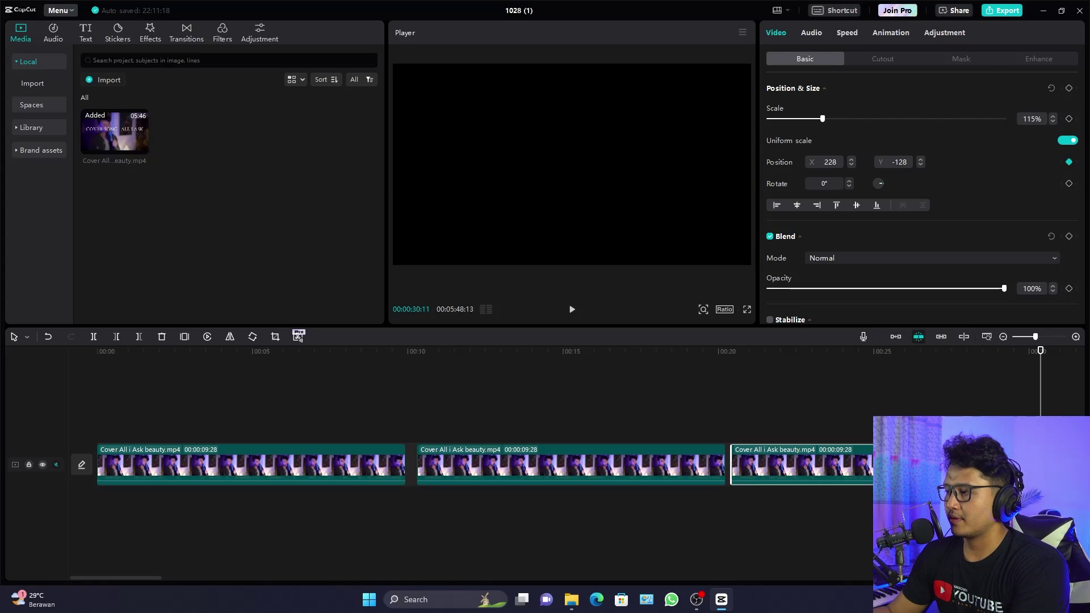
At 00:00:21:24, scale the third clip to 152% and reposition it in the frame to X 198, Y 0
click(777, 352)
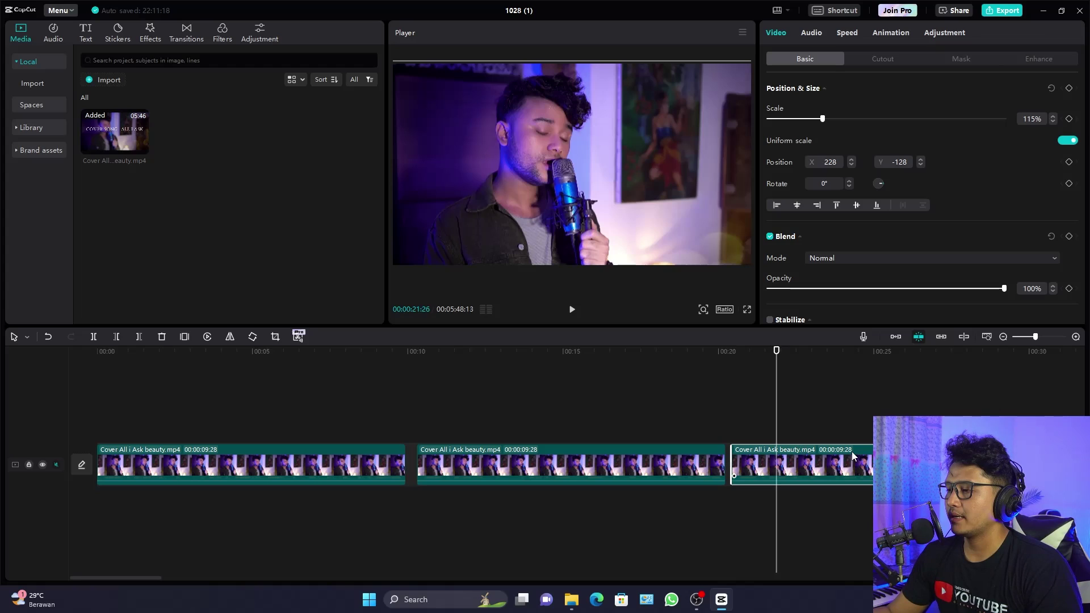
click(773, 350)
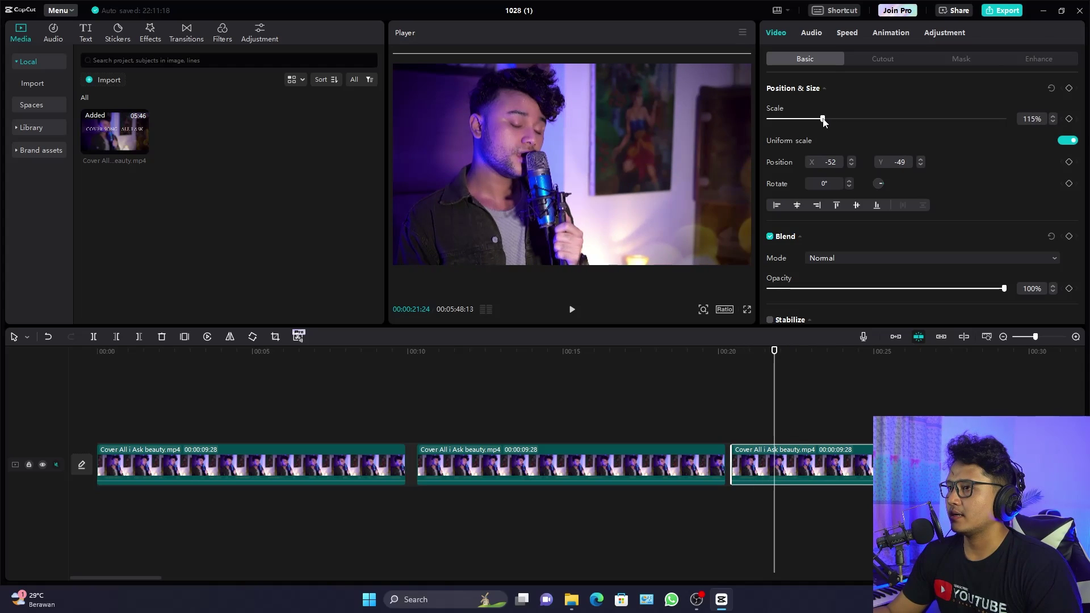
drag(823, 121, 841, 119)
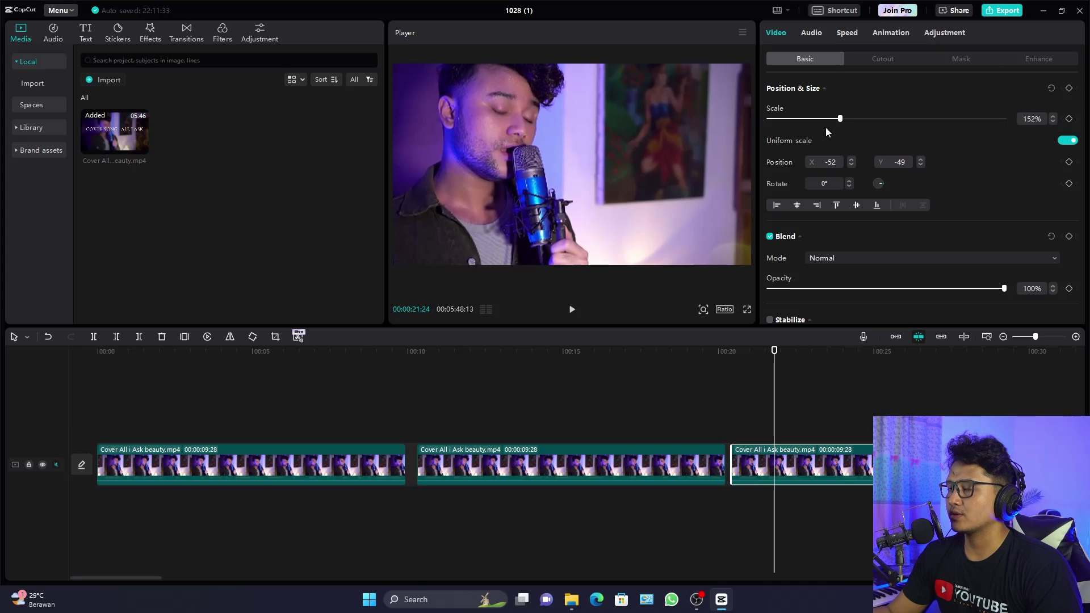
drag(617, 138, 652, 189)
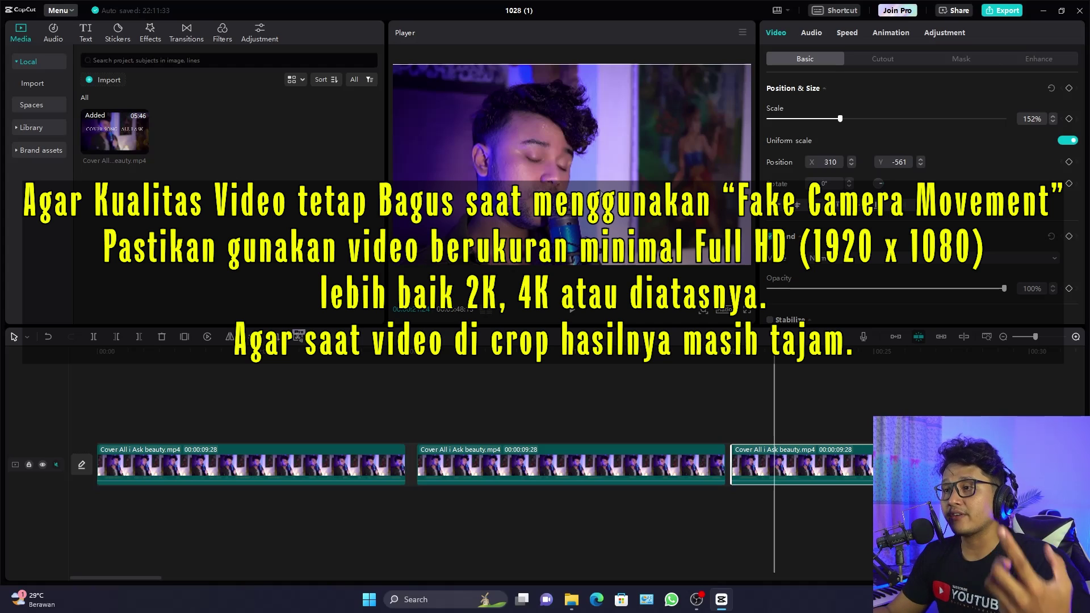
mouse_move(557, 178)
mouse_down()
mouse_move(560, 158)
mouse_move(578, 183)
mouse_move(523, 187)
mouse_move(543, 182)
mouse_move(517, 173)
mouse_move(529, 185)
mouse_move(529, 172)
mouse_move(565, 176)
mouse_move(560, 120)
mouse_move(547, 162)
mouse_move(557, 220)
mouse_move(557, 193)
mouse_up()
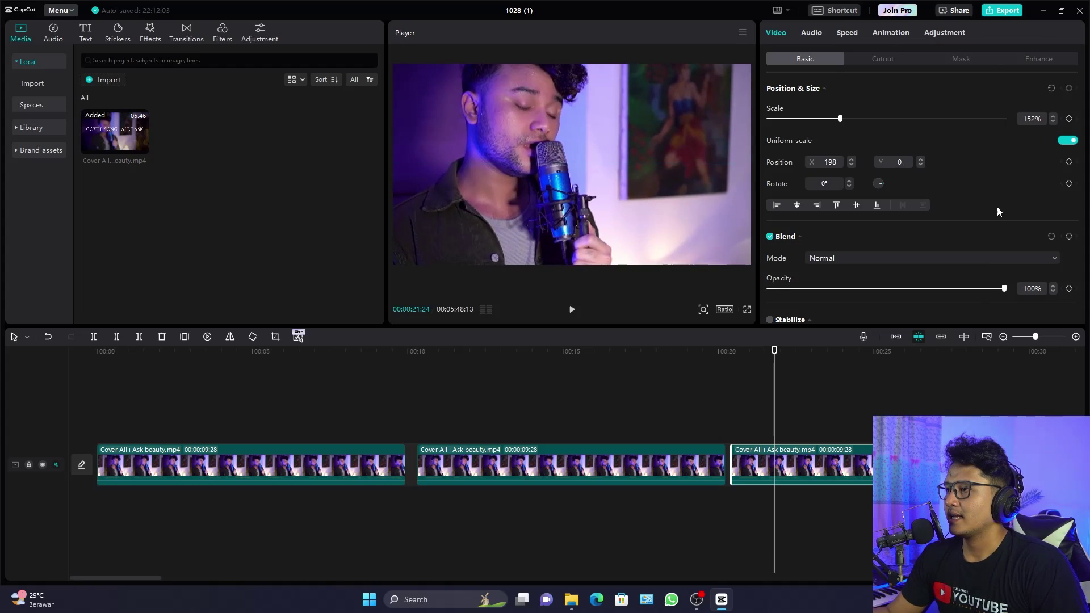
Keyframe the third clip's position from X 198, Y 0 to X 280, Y -429 and spread the keyframes toward the clip's start and end
click(1069, 161)
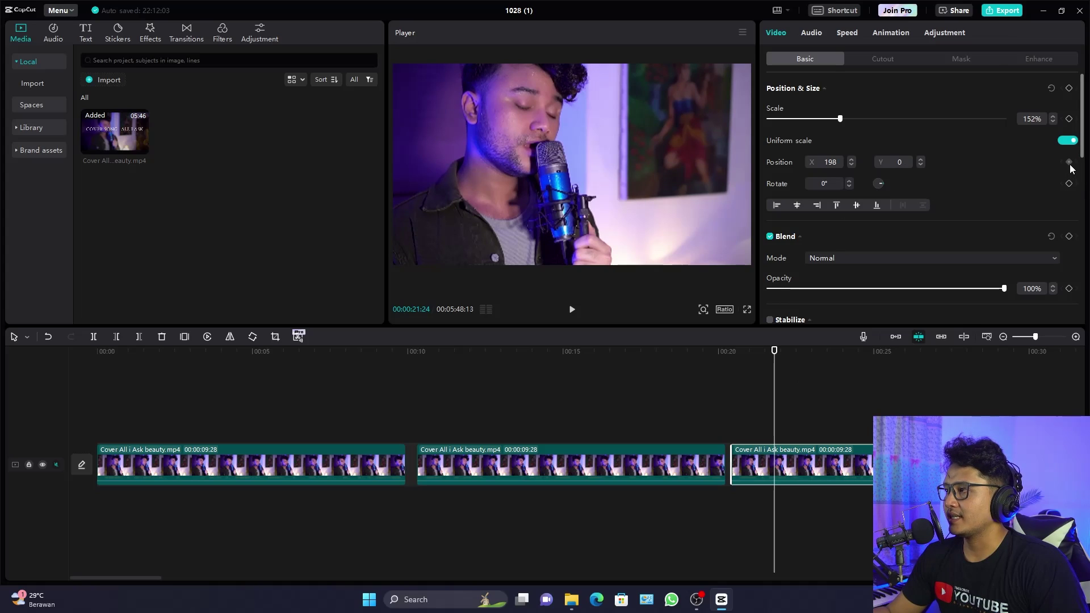
click(843, 352)
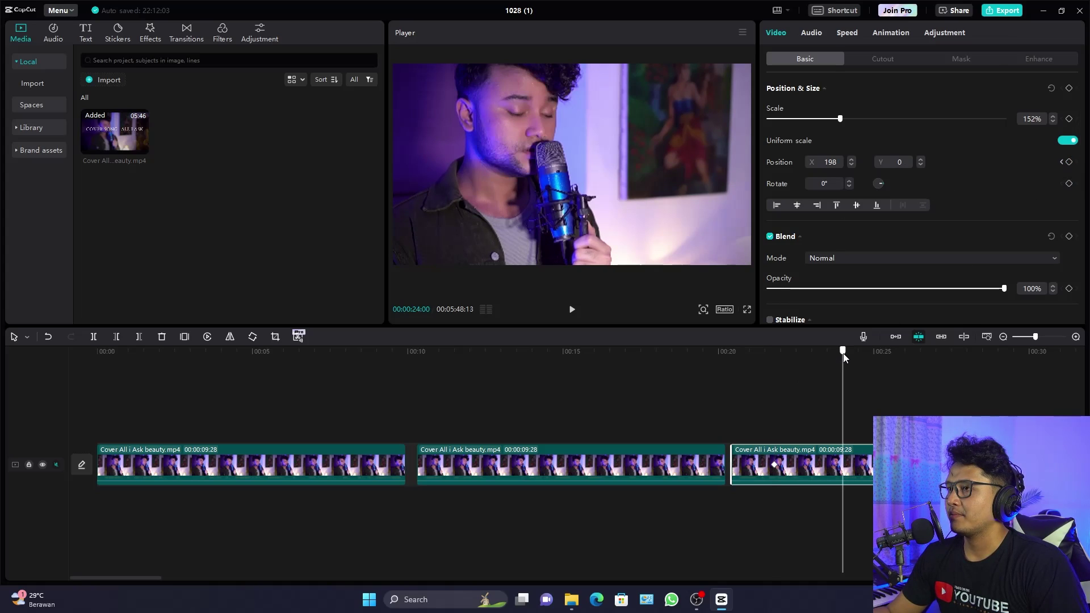
drag(657, 199, 666, 235)
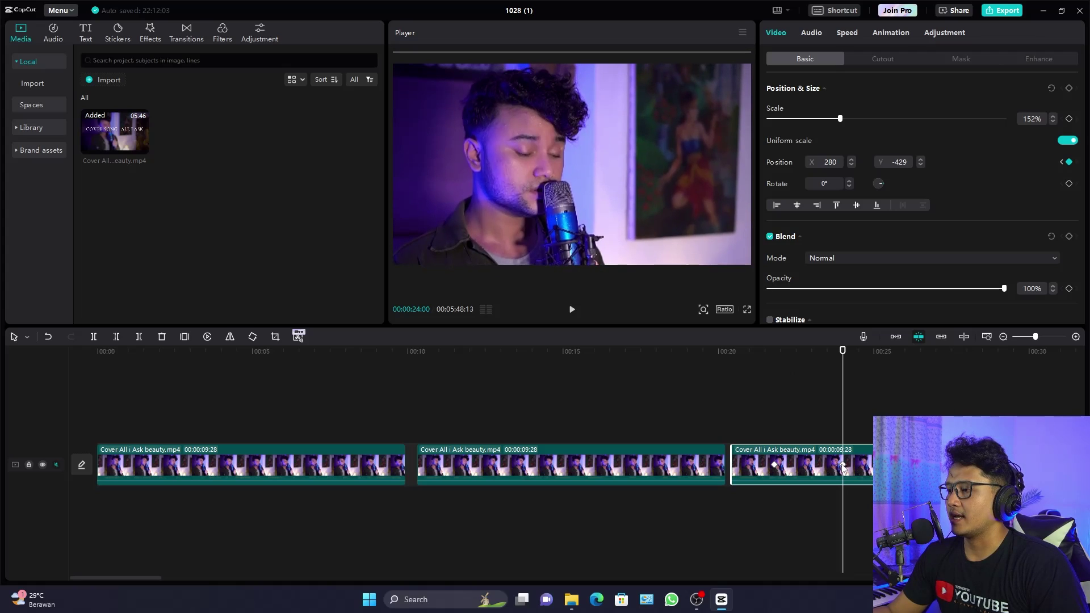
click(775, 466)
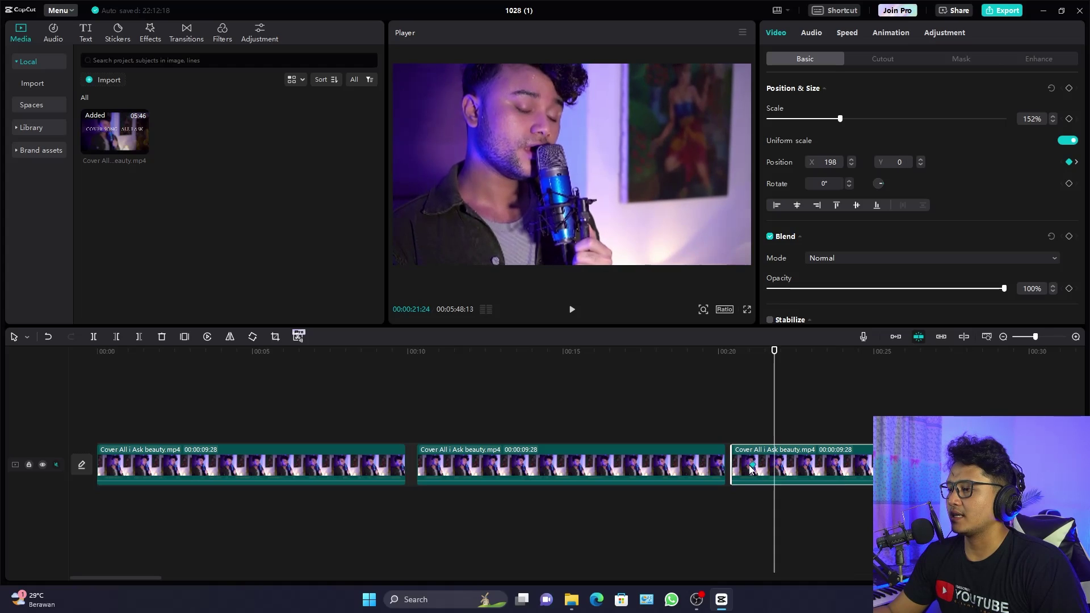
Play the third clip from its start to preview the vertical camera move, stopping near the clip's end
click(738, 363)
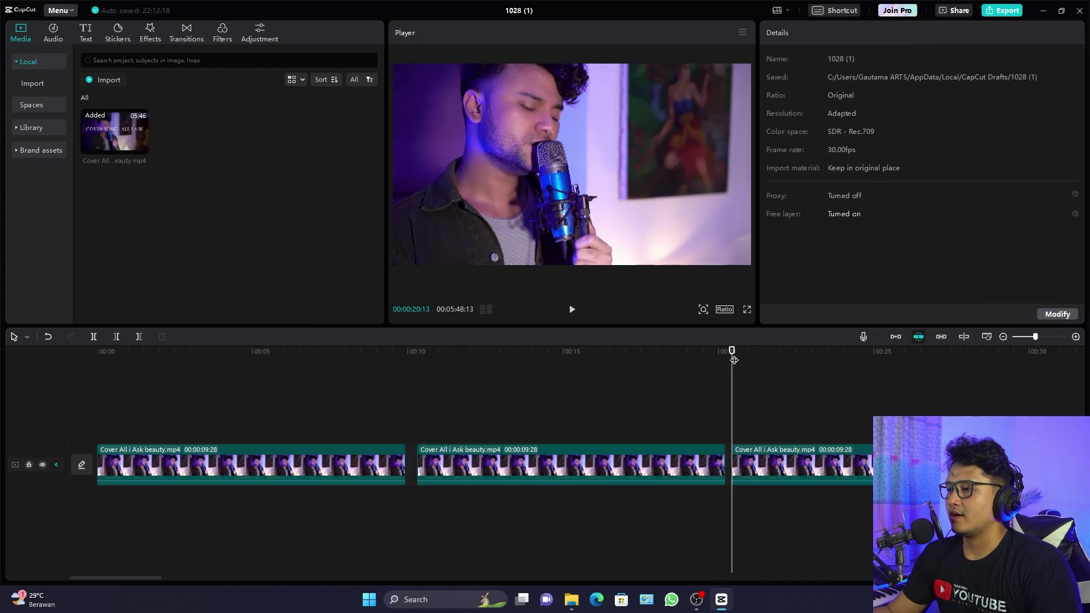
scroll(810, 414, down, 2)
key(space)
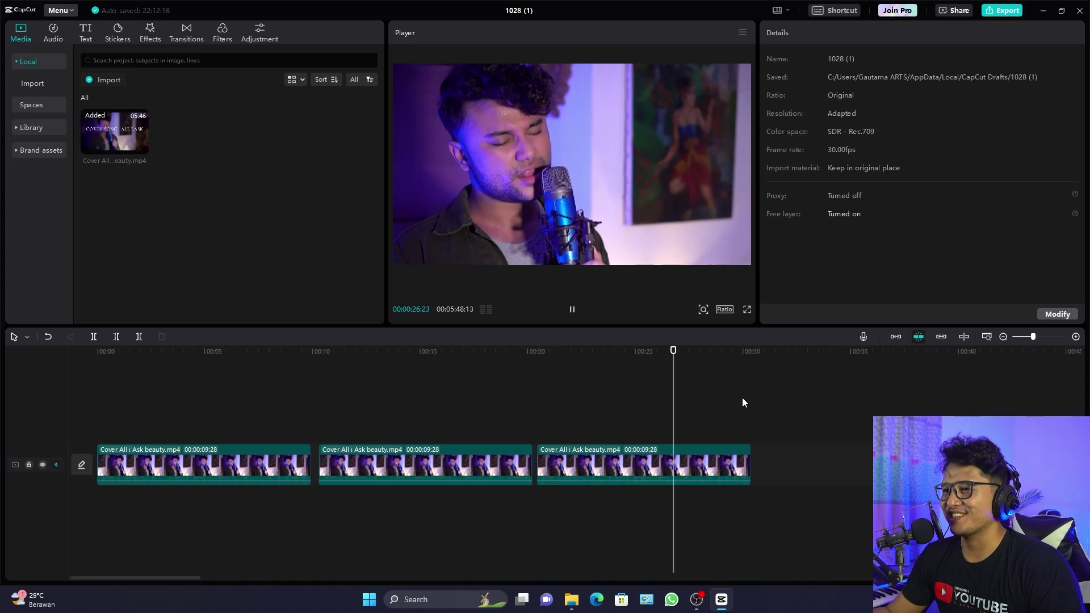
key(space)
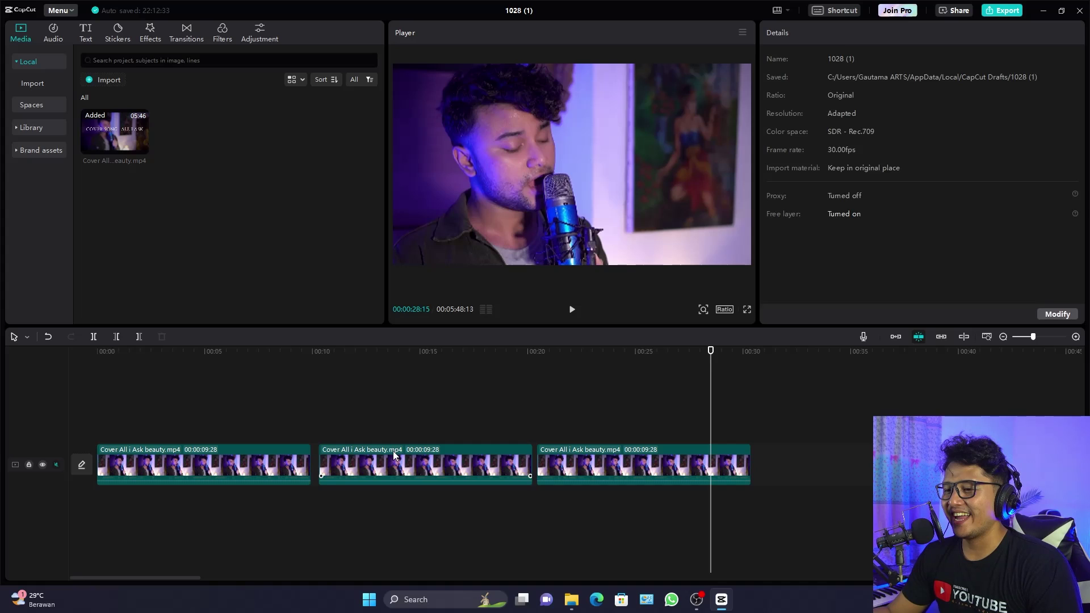
Close the gaps before the second and third clips and move the playhead across the join between the first two
drag(395, 455, 388, 456)
drag(575, 457, 560, 460)
drag(284, 354, 319, 355)
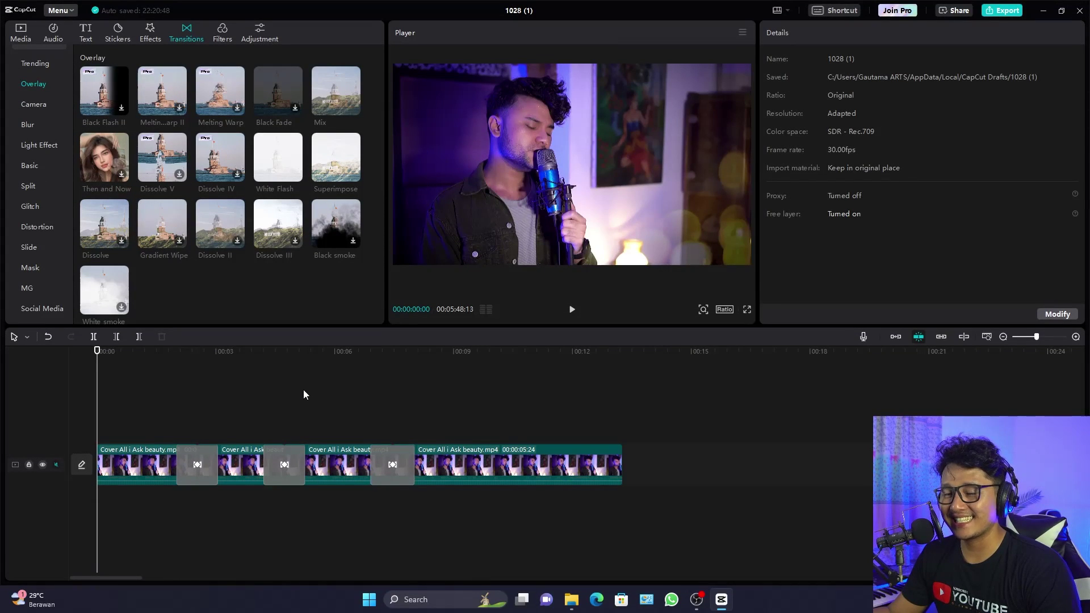
Play the edited sequence with its transitions in full screen from 00:00:00:00 past the last clip, and leave full screen
click(747, 310)
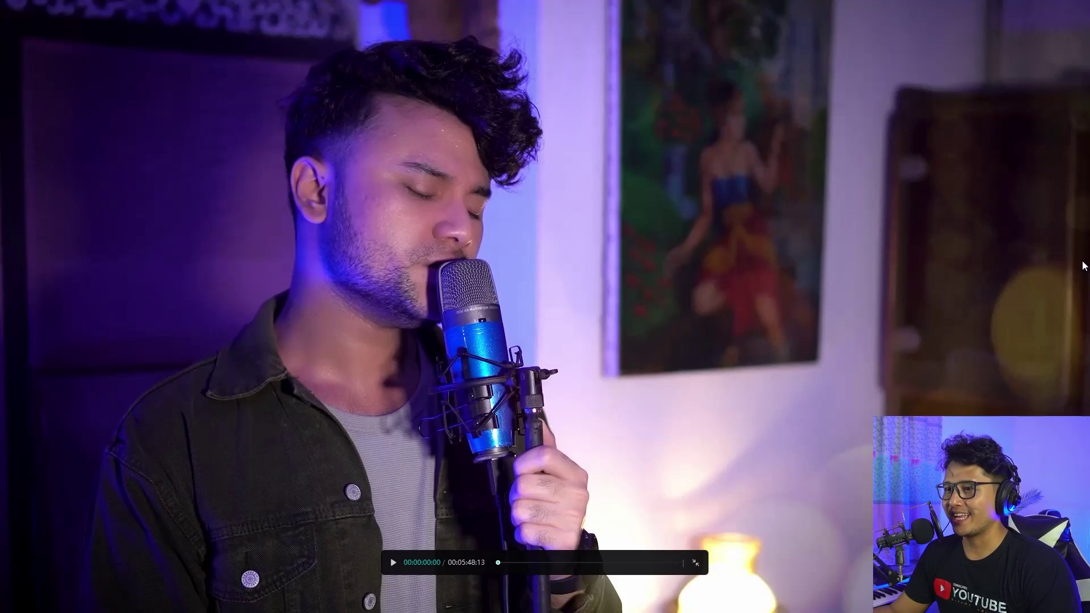
key(space)
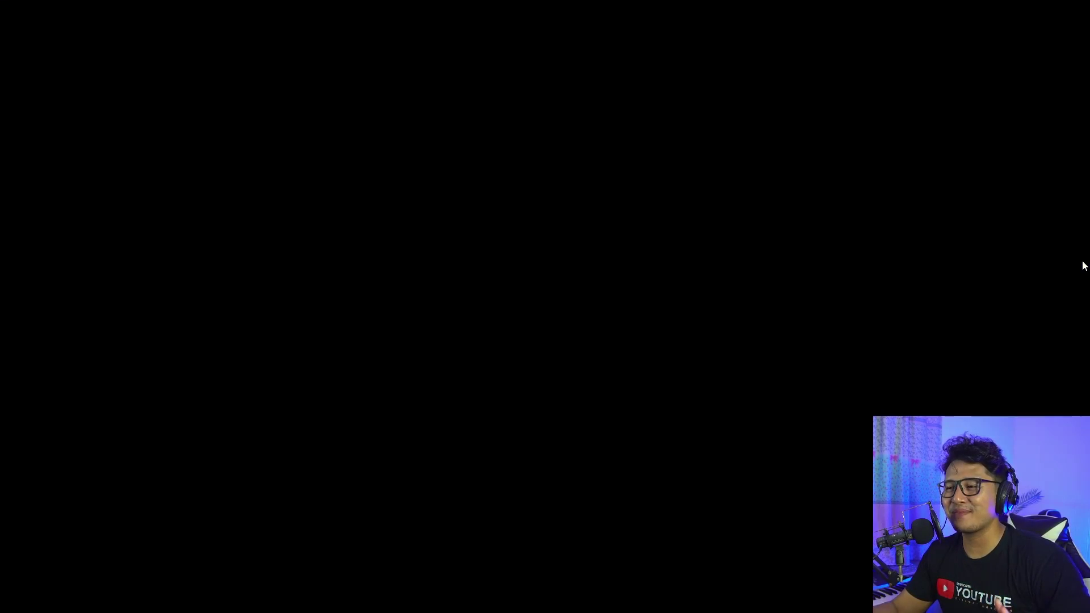
key(Escape)
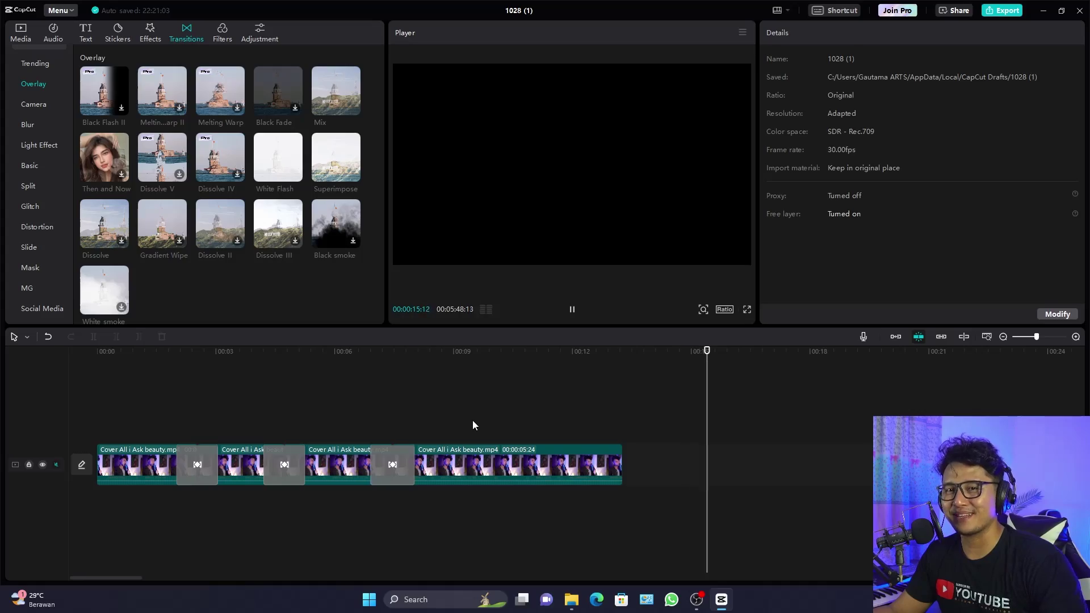